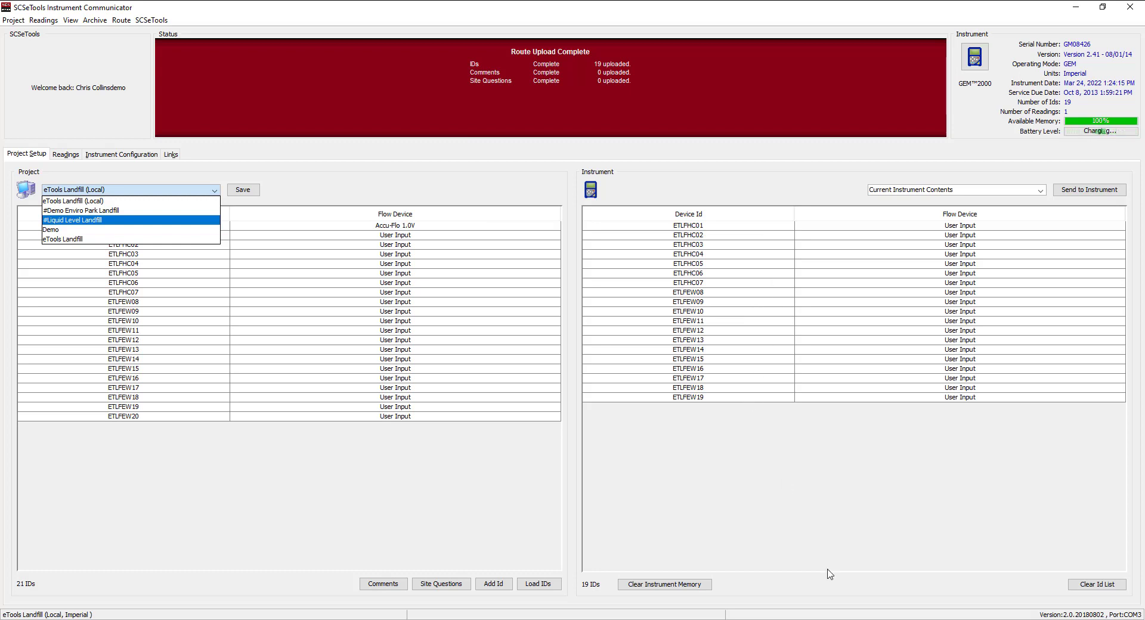
- Clear every ID from the GEM2000's list and send the empty list to the instrument
left_click(1088, 584)
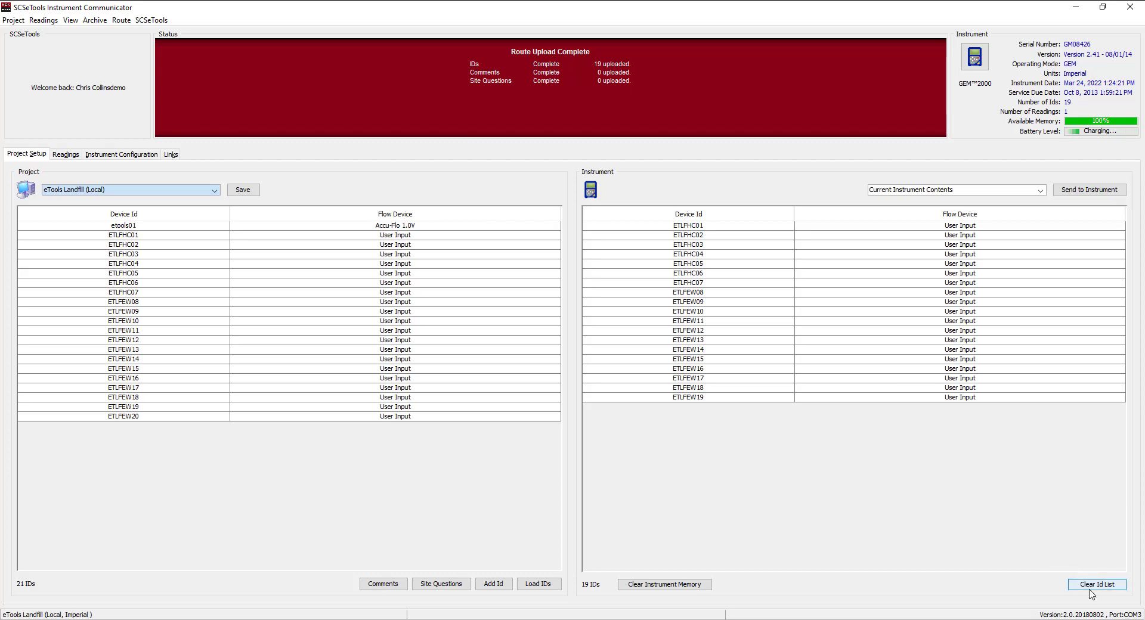
left_click(1090, 586)
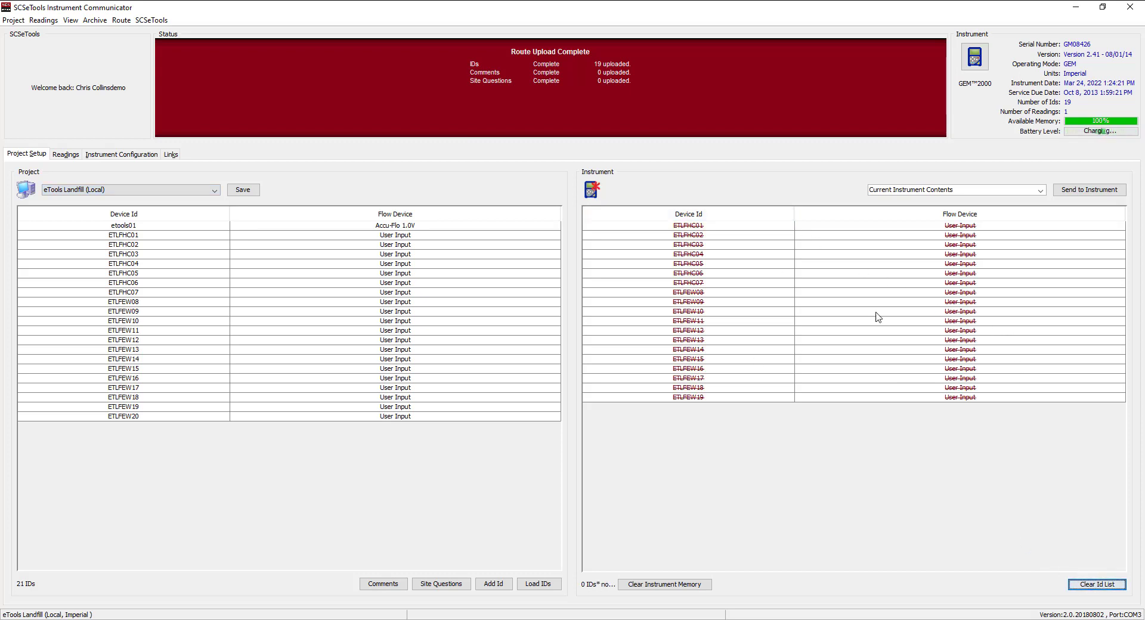
left_click(1089, 189)
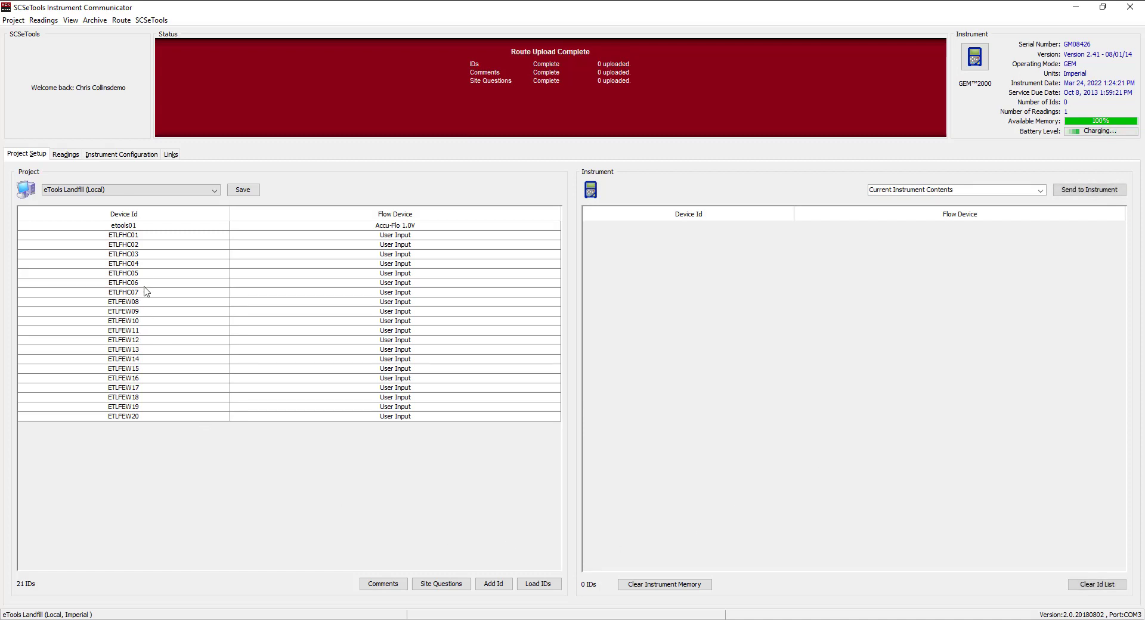
- Load the eTools Landfill project with its 26 IDs
left_click(216, 192)
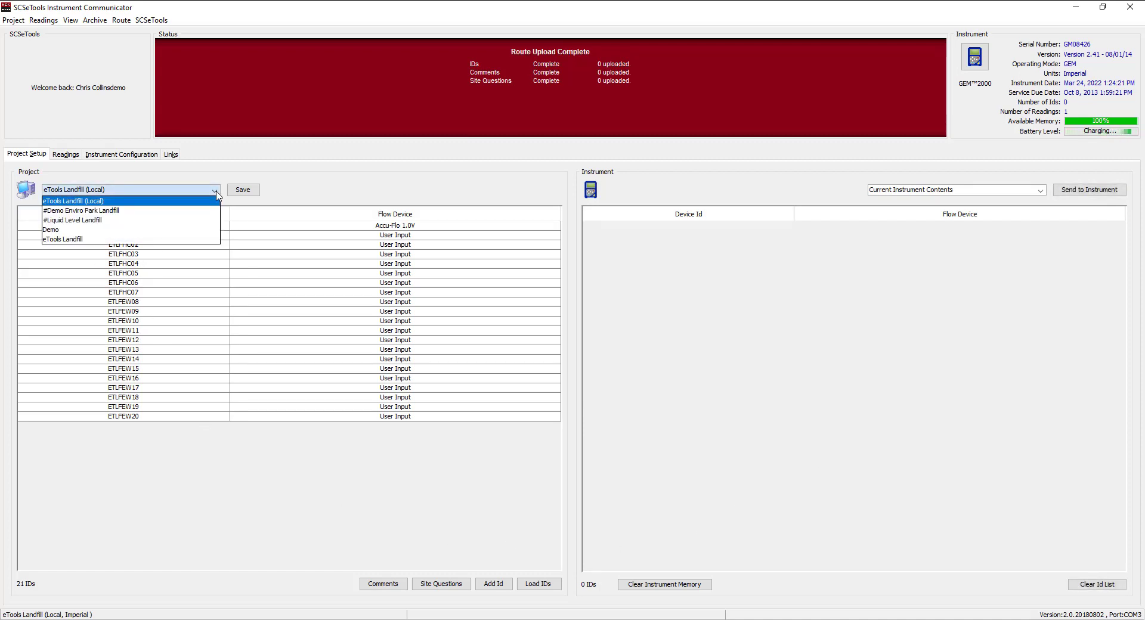
left_click(191, 239)
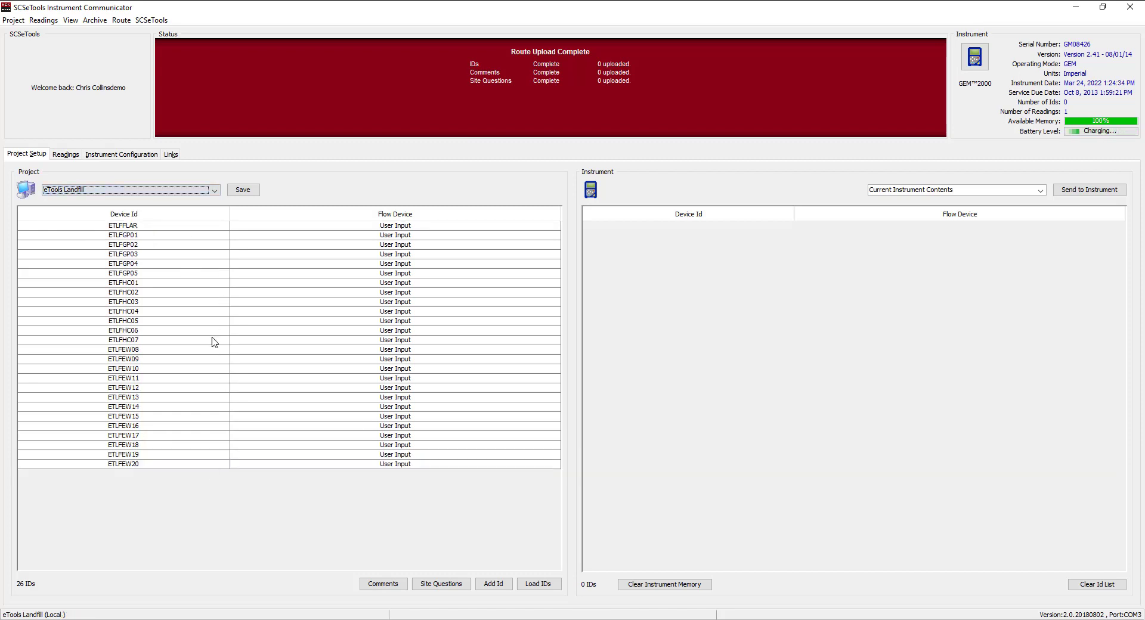
mouse_move(199, 383)
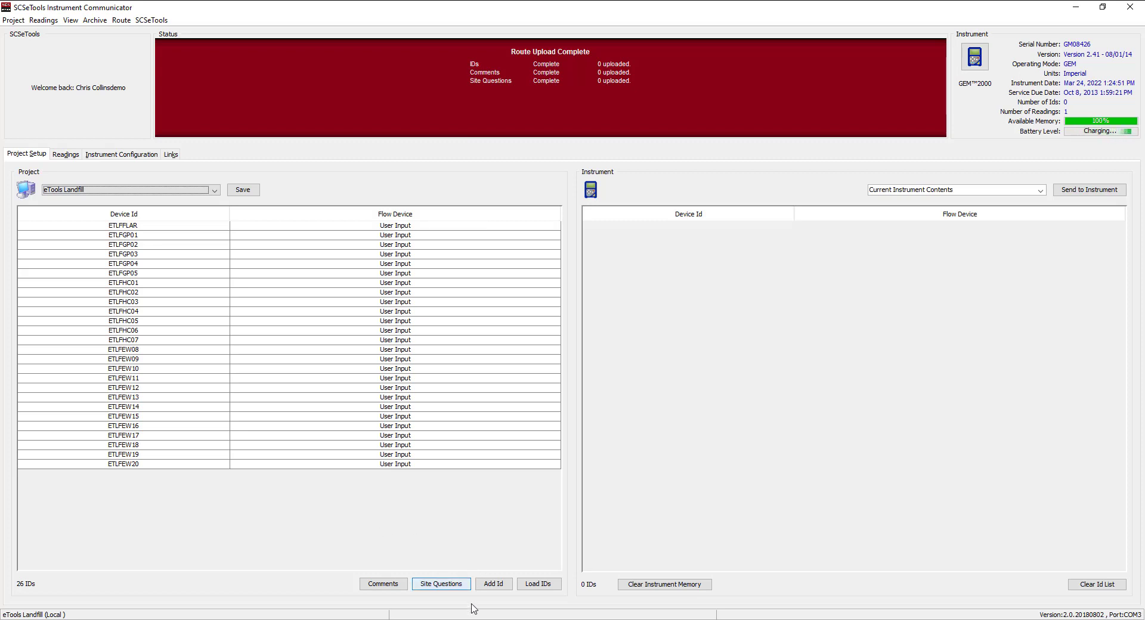
left_click(491, 586)
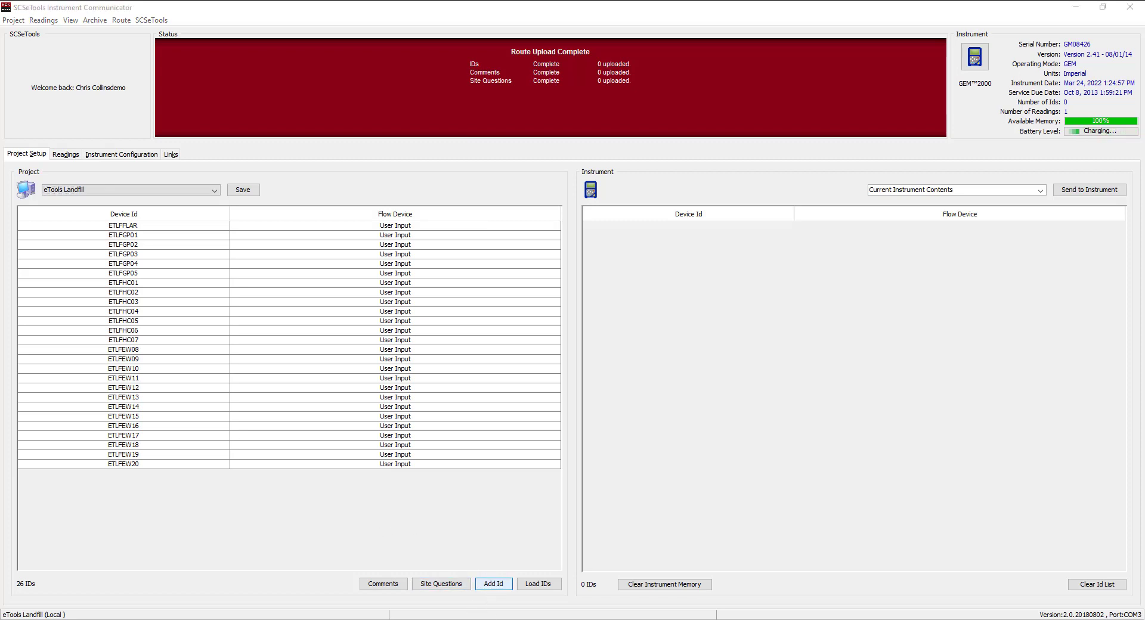
left_click_drag(559, 82, 442, 169)
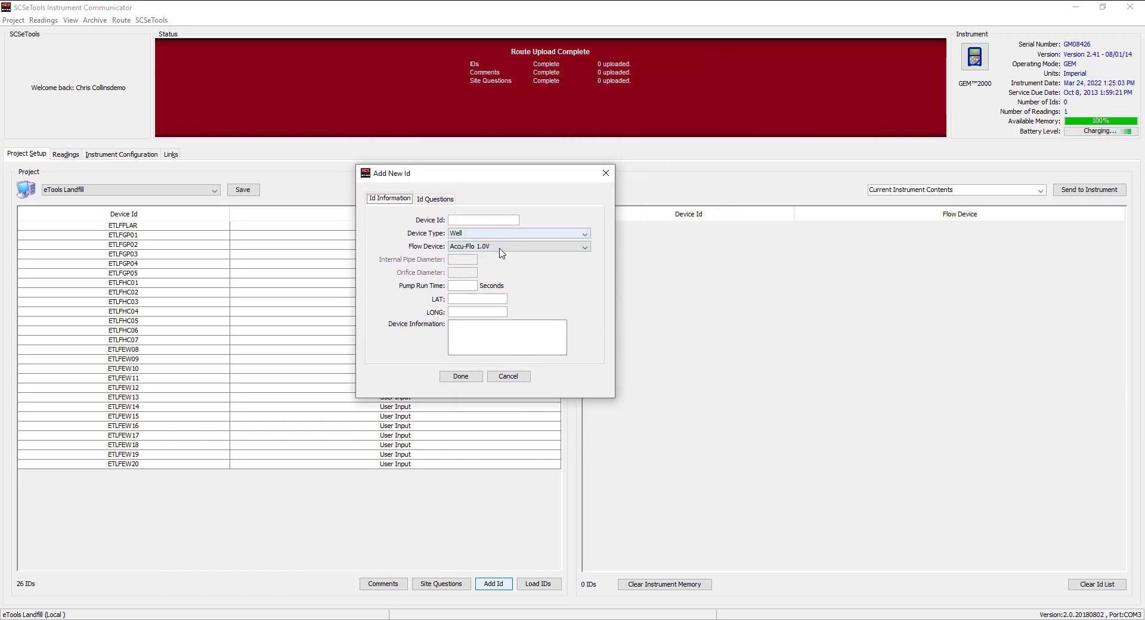
left_click(436, 201)
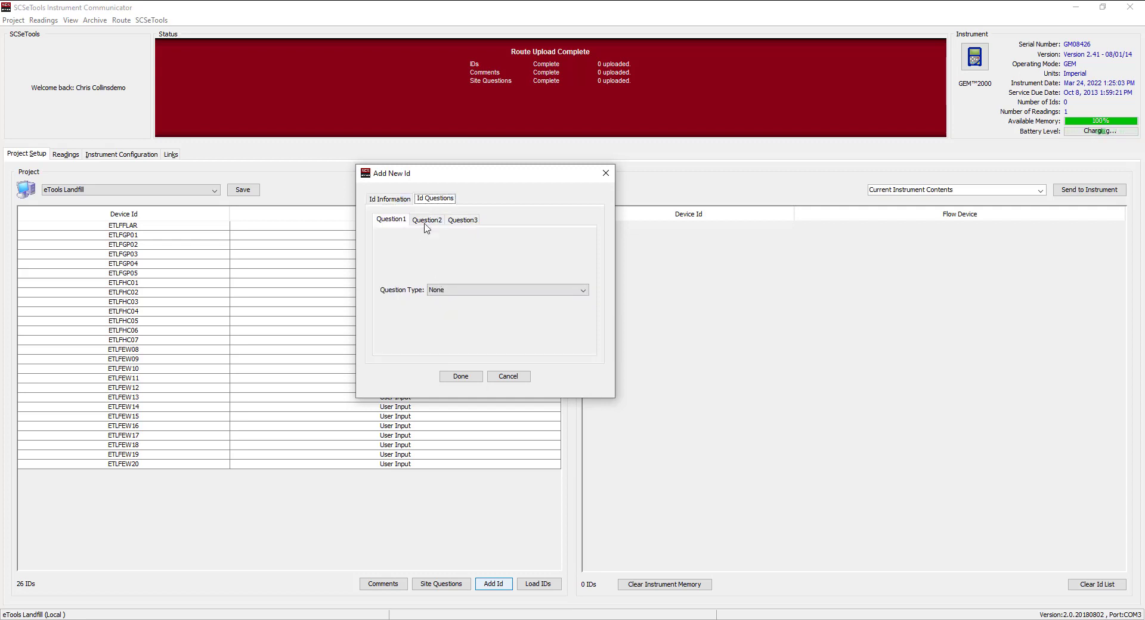
left_click(510, 381)
left_click(521, 378)
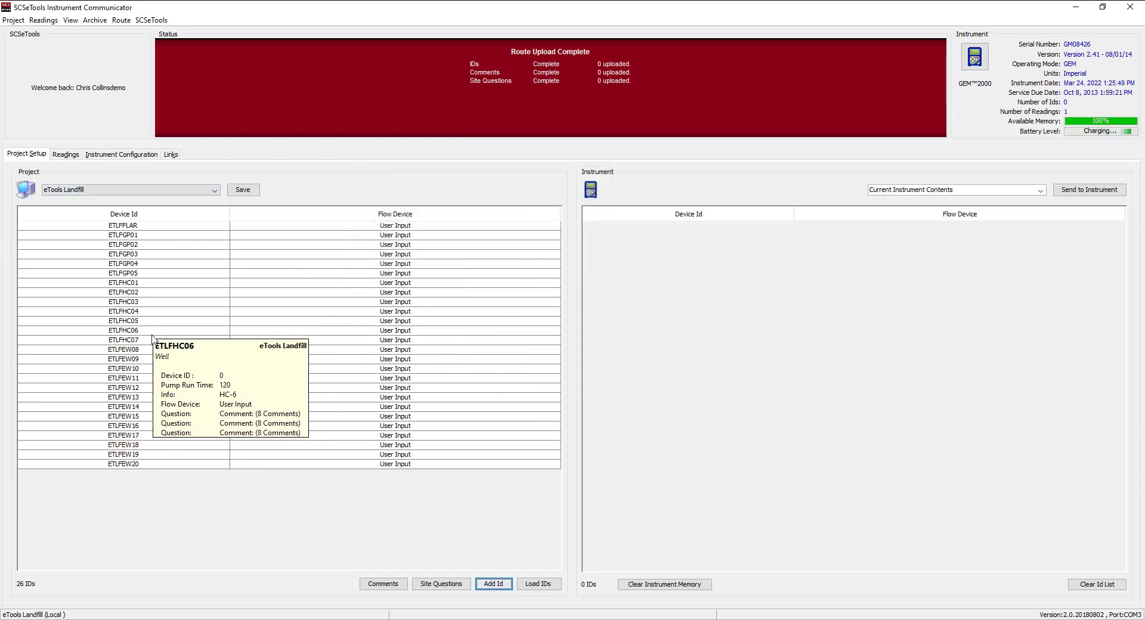
- Open the Edit Id Information form for ETLFHC01
left_click(148, 284)
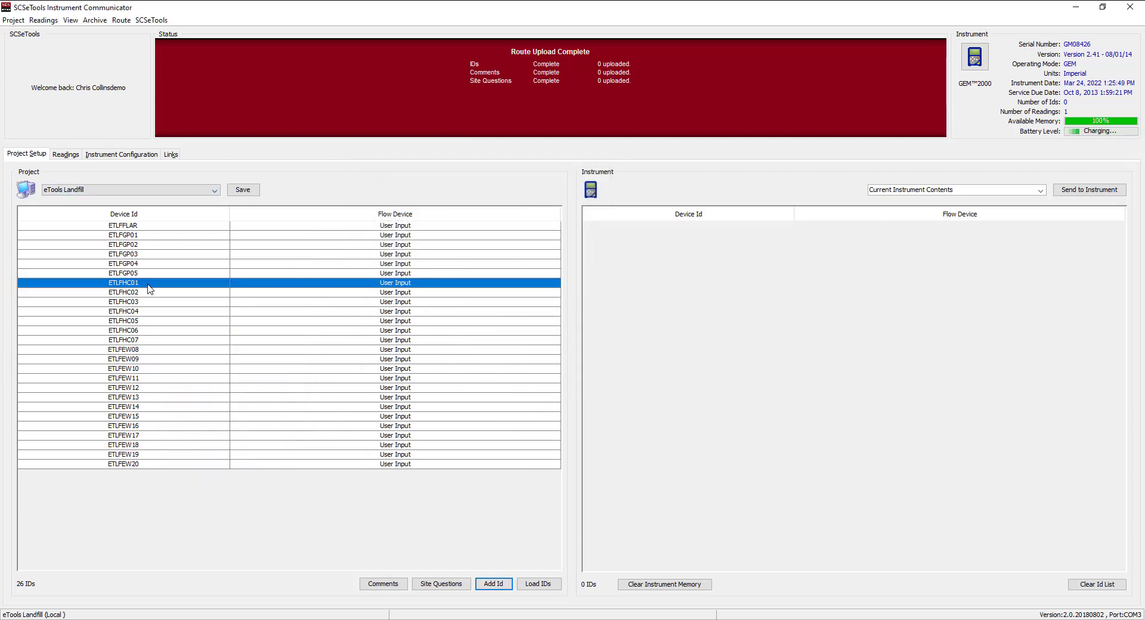
right_click(200, 286)
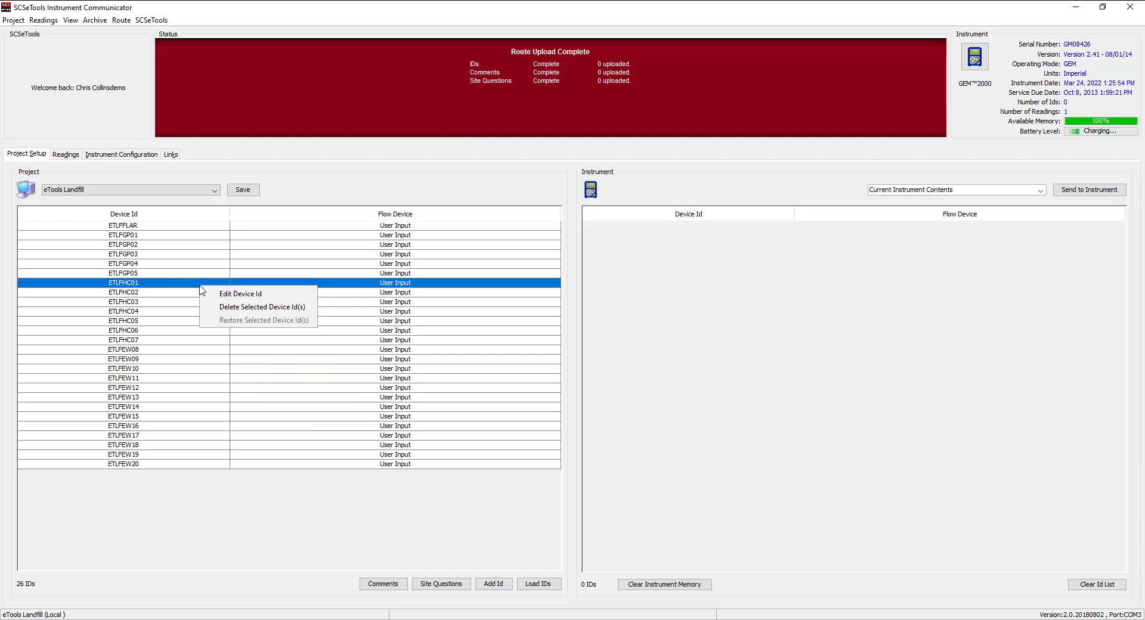
left_click(258, 295)
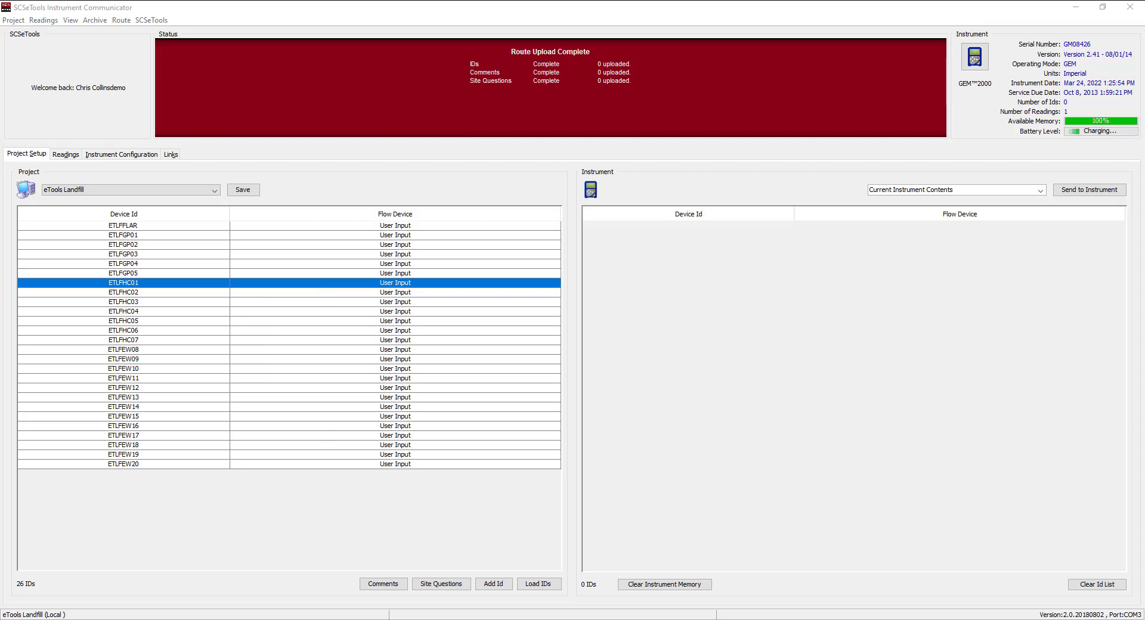
left_click_drag(624, 542, 514, 146)
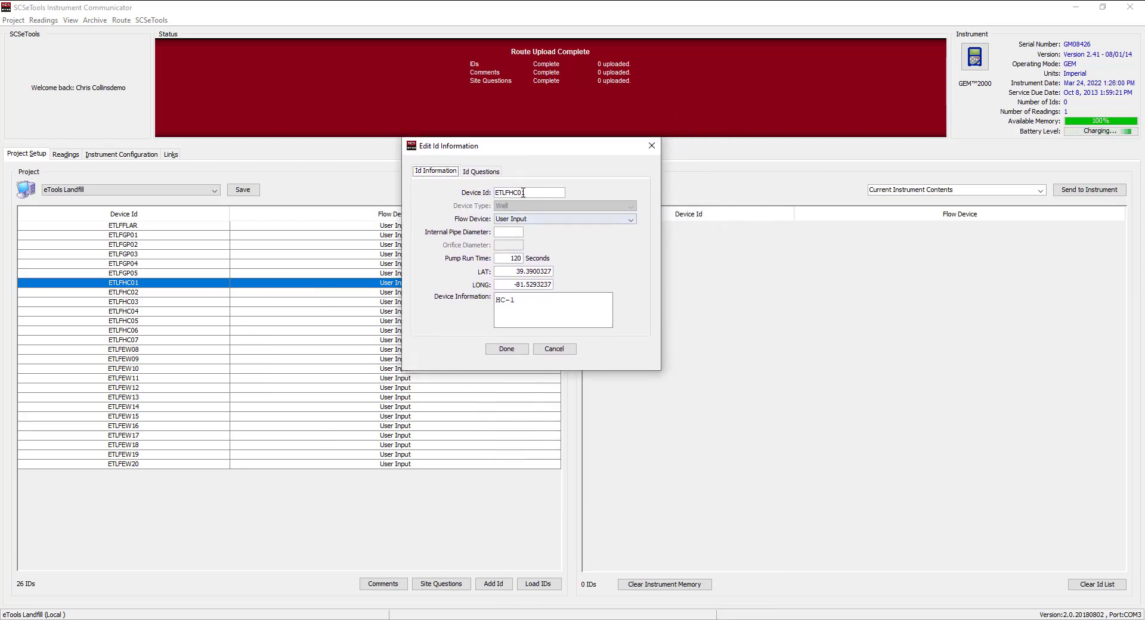
- Set ETLFHC01's flow device to Accu-Flo 2V (System Pressure) with 120-second pump run time
left_click(527, 219)
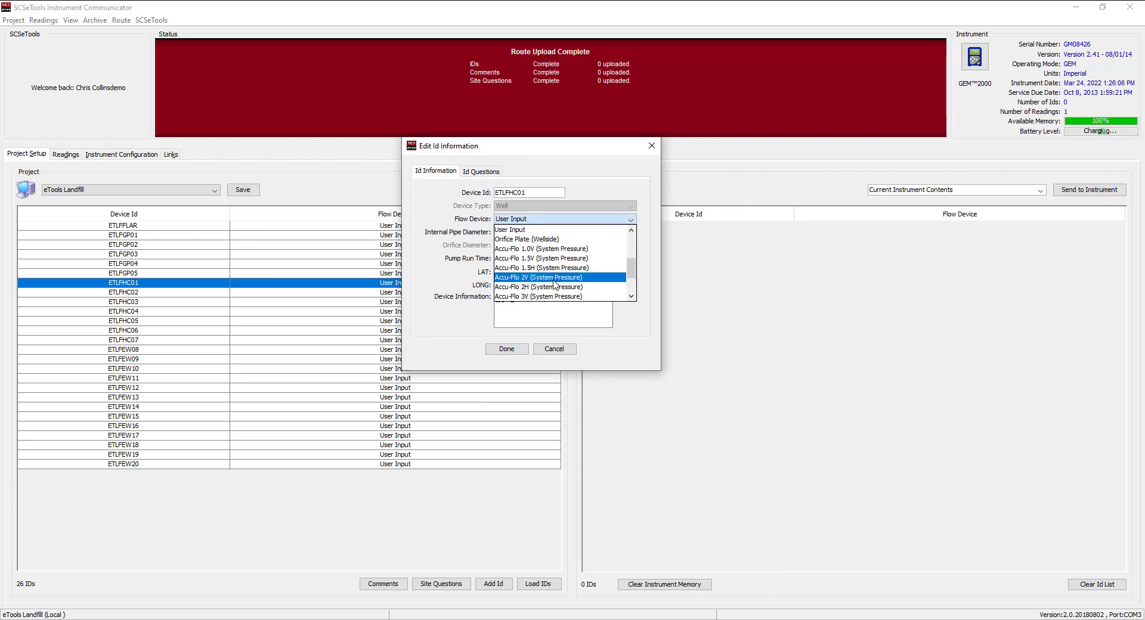
scroll(576, 266, "down", 1)
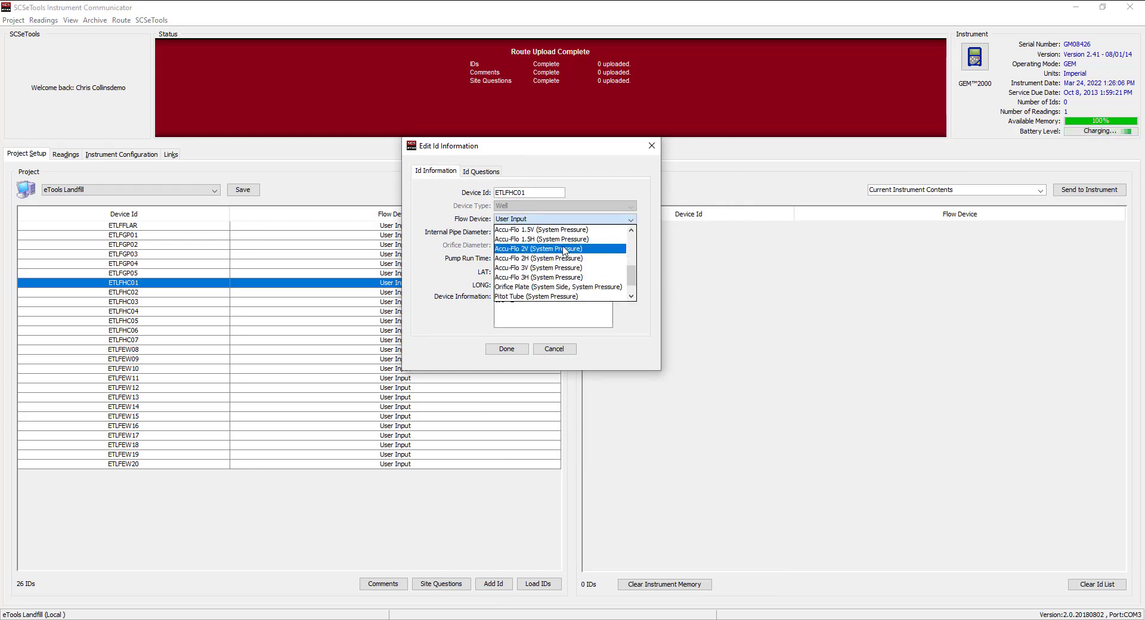
left_click(564, 250)
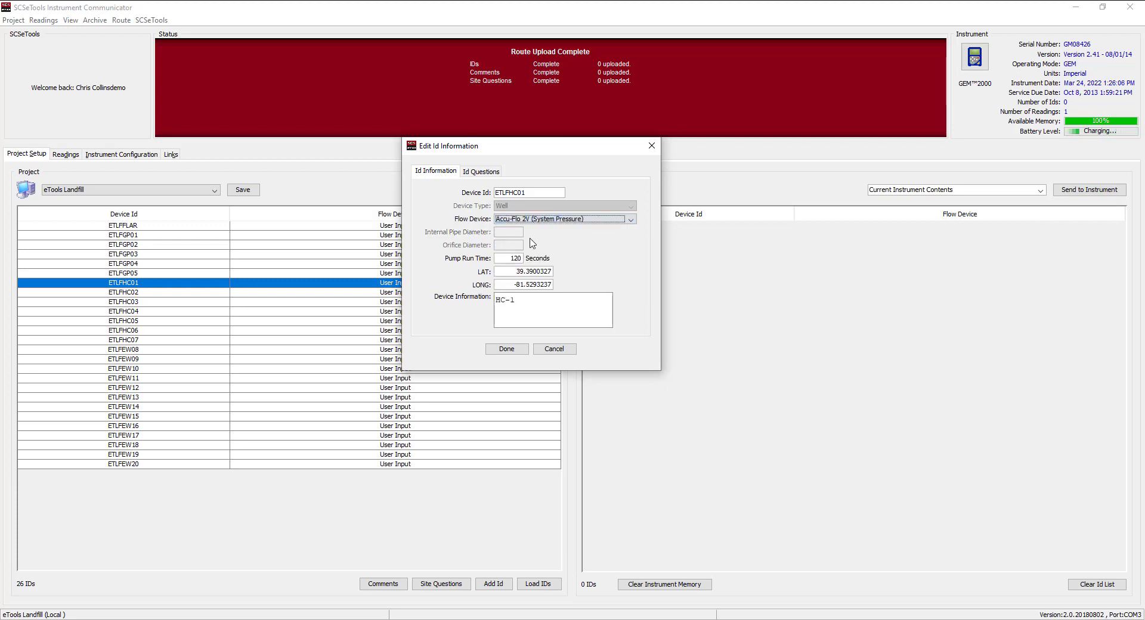
left_click_drag(507, 259, 524, 259)
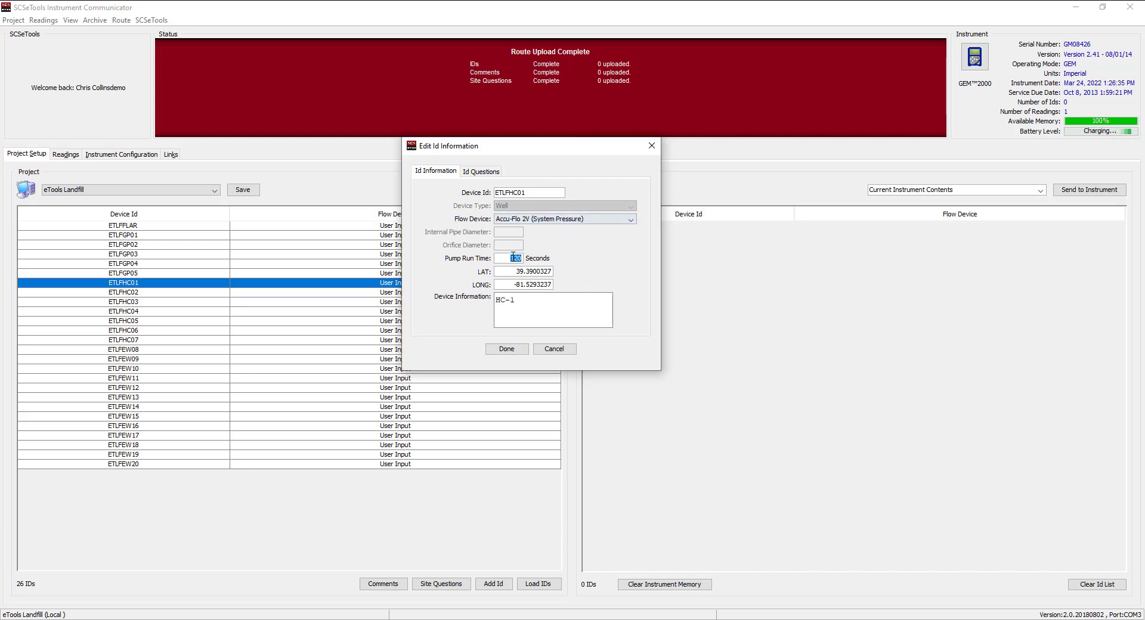
- Under Question1, untick Fully Closed and tick Increased Vaccum
left_click(485, 174)
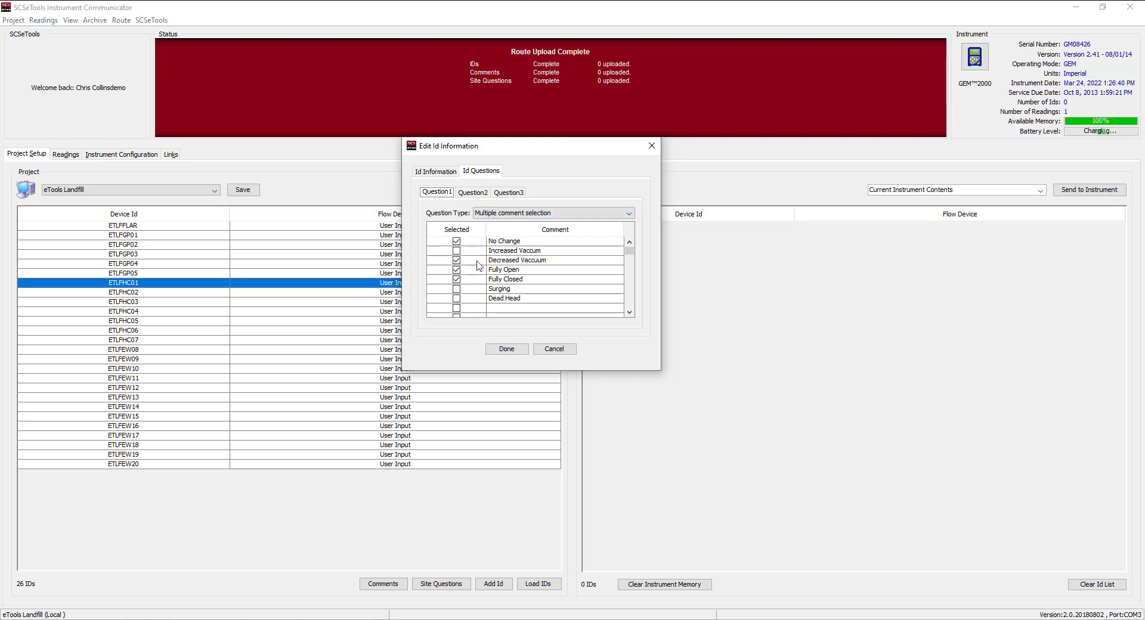
left_click(457, 283)
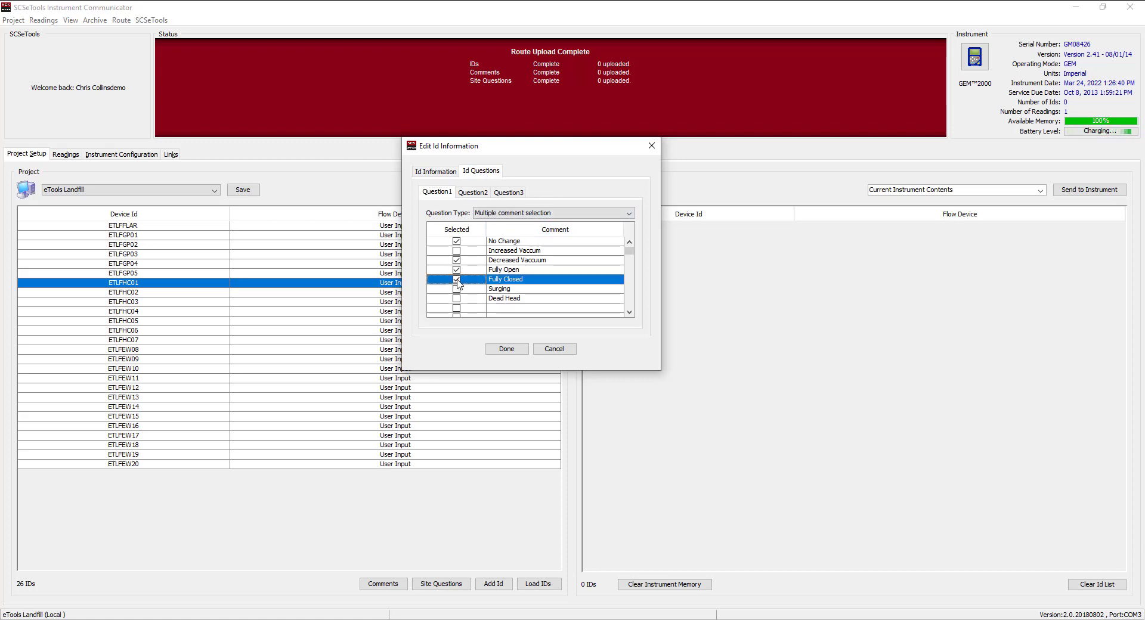
left_click(457, 279)
left_click(457, 250)
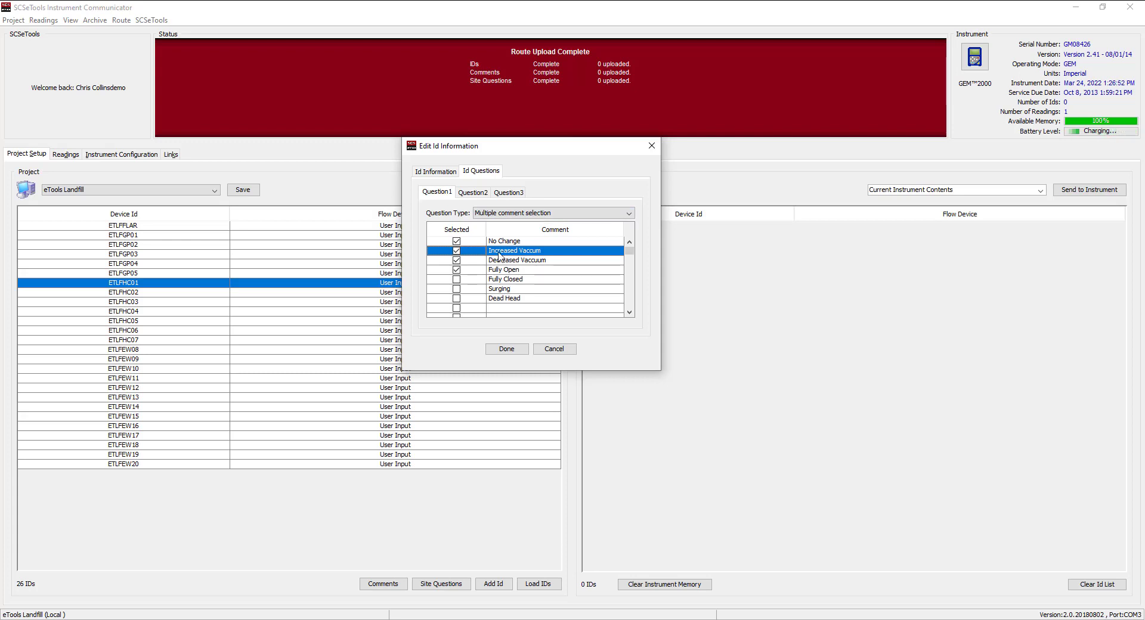
left_click(507, 351)
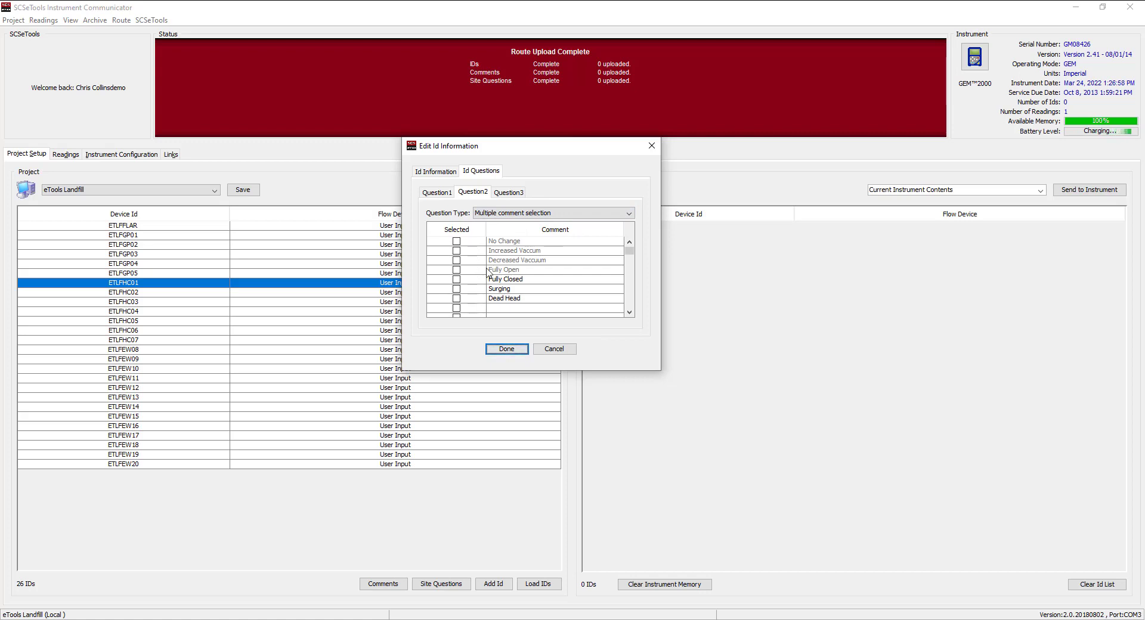
- Set the Question Type of Question2 and Question3 to None and finish editing ETLFHC01
left_click(512, 213)
left_click(507, 225)
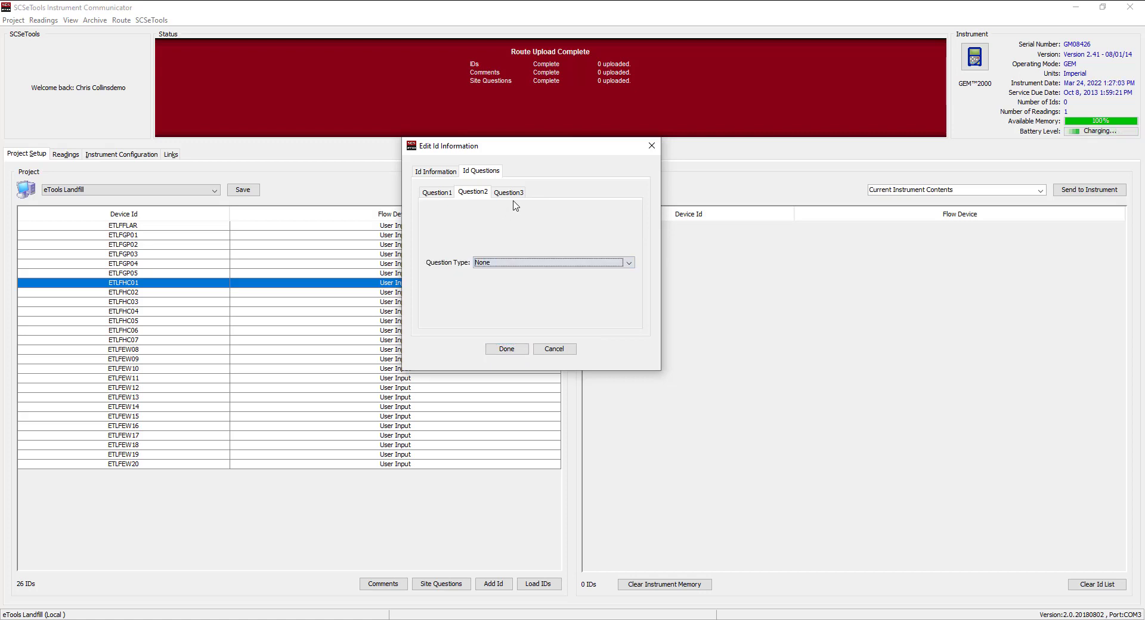
left_click(509, 192)
left_click(513, 213)
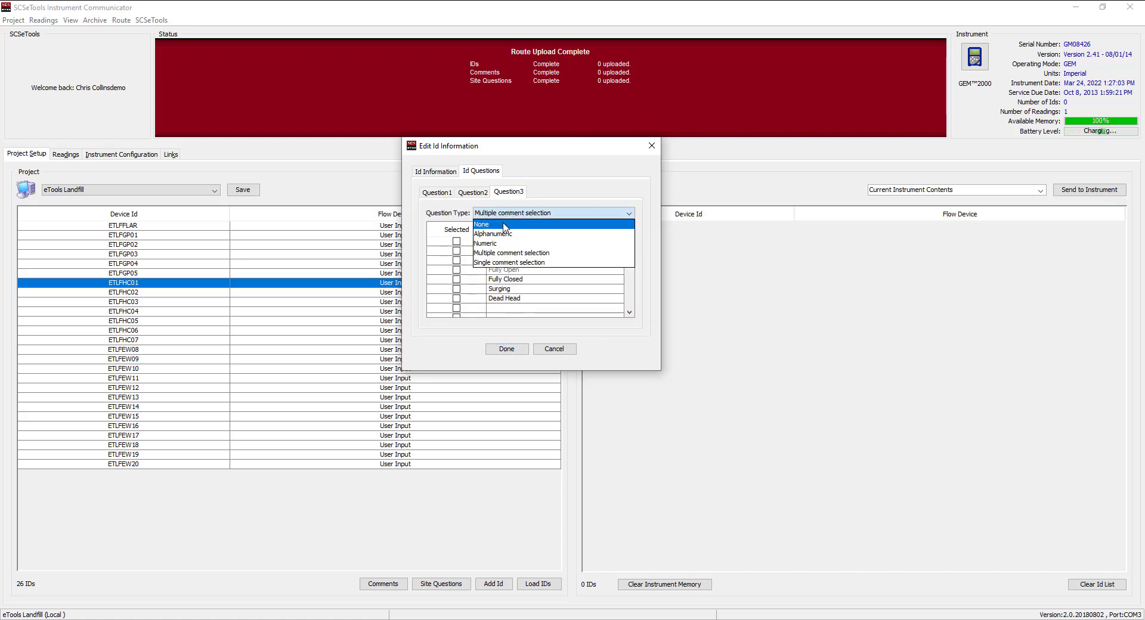
left_click(504, 226)
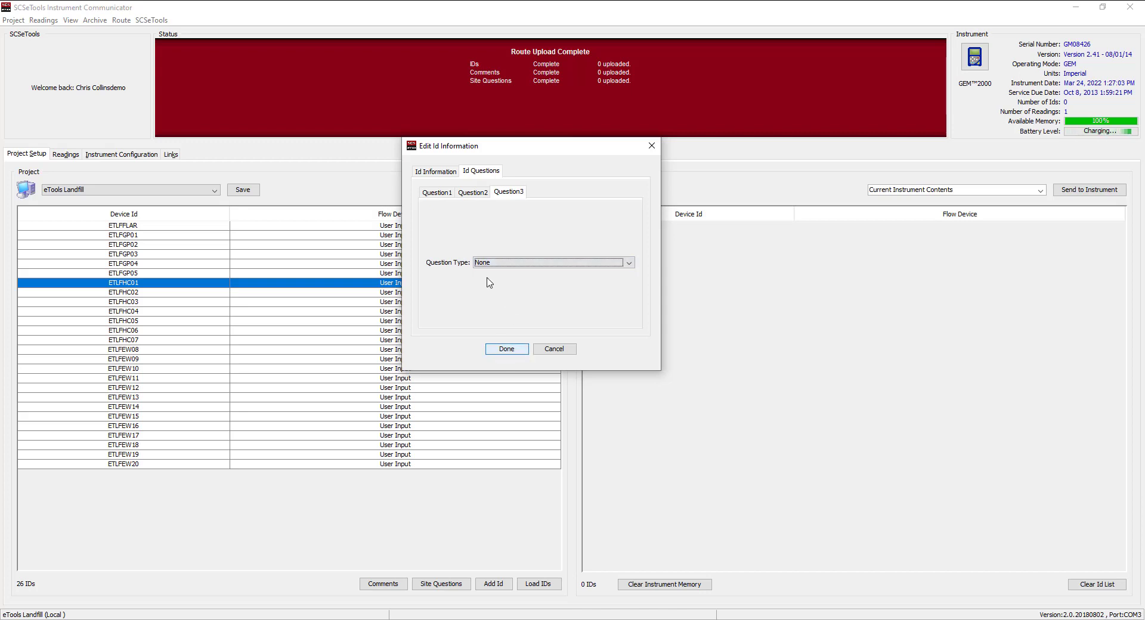
left_click(503, 352)
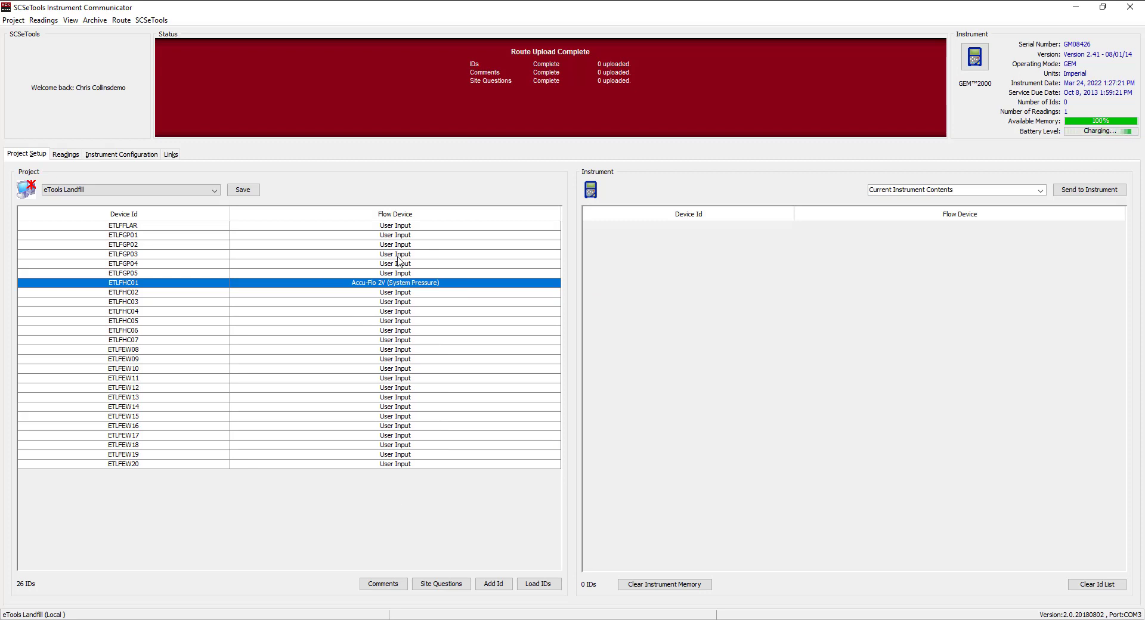
- Save the project as eTools Landfill_Mod_20220324_142641, upload it, then select first ID ETLFFLAR
left_click(255, 190)
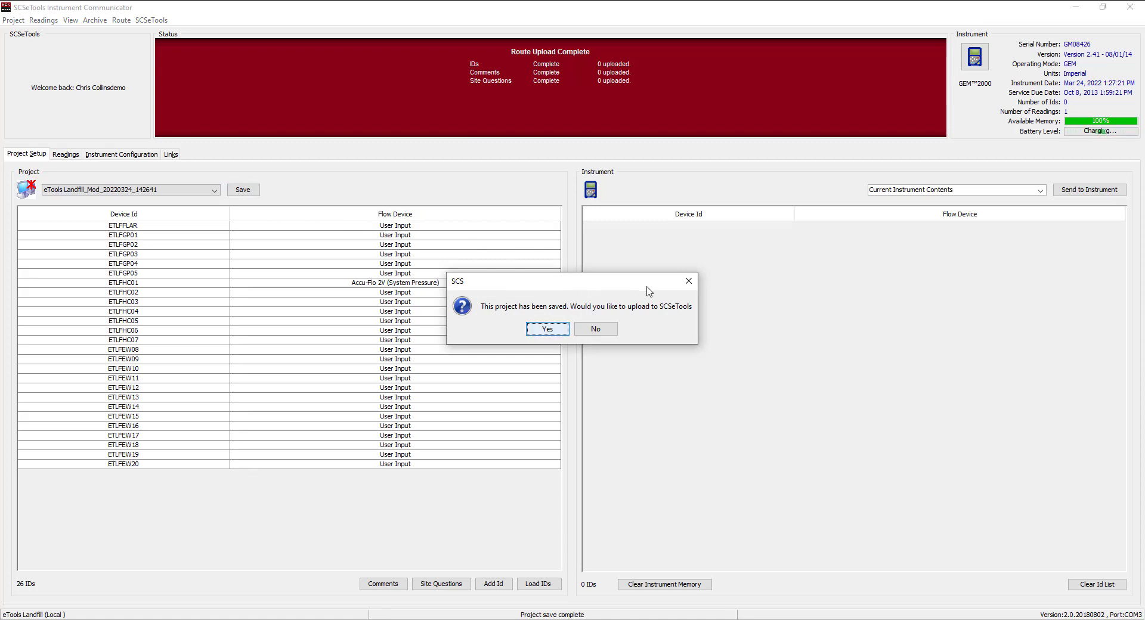
left_click(548, 335)
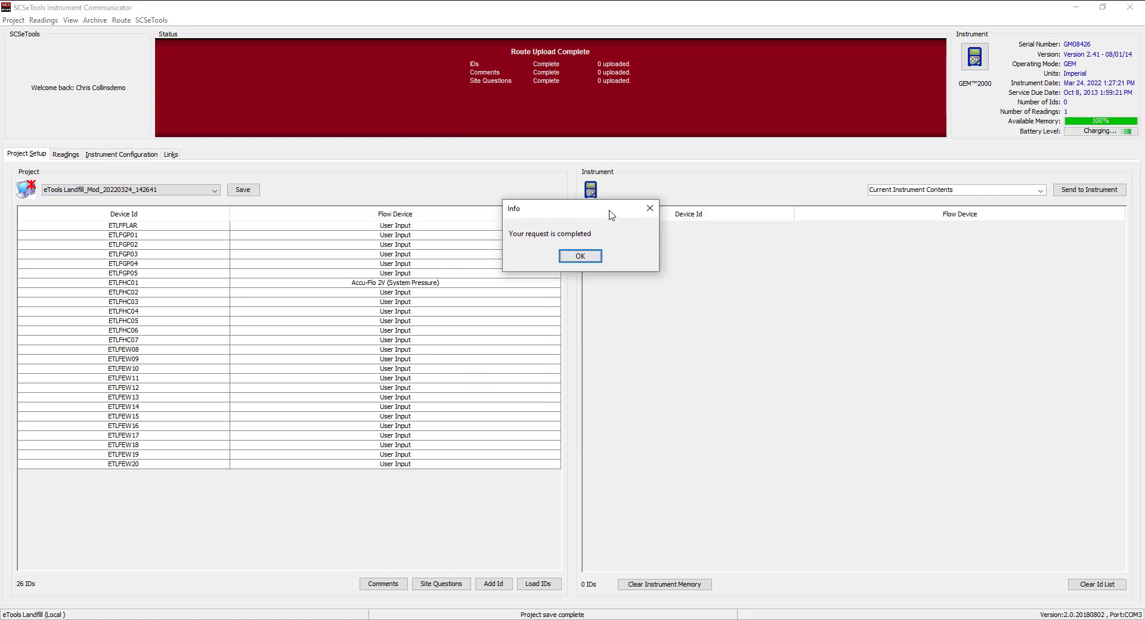
left_click(588, 255)
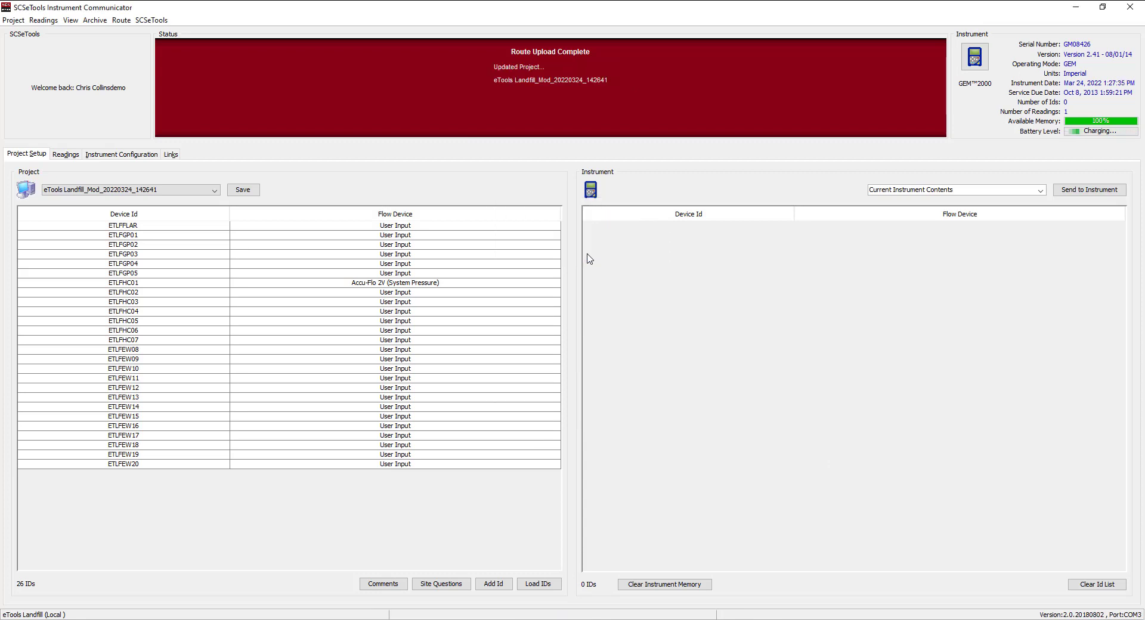
mouse_move(121, 457)
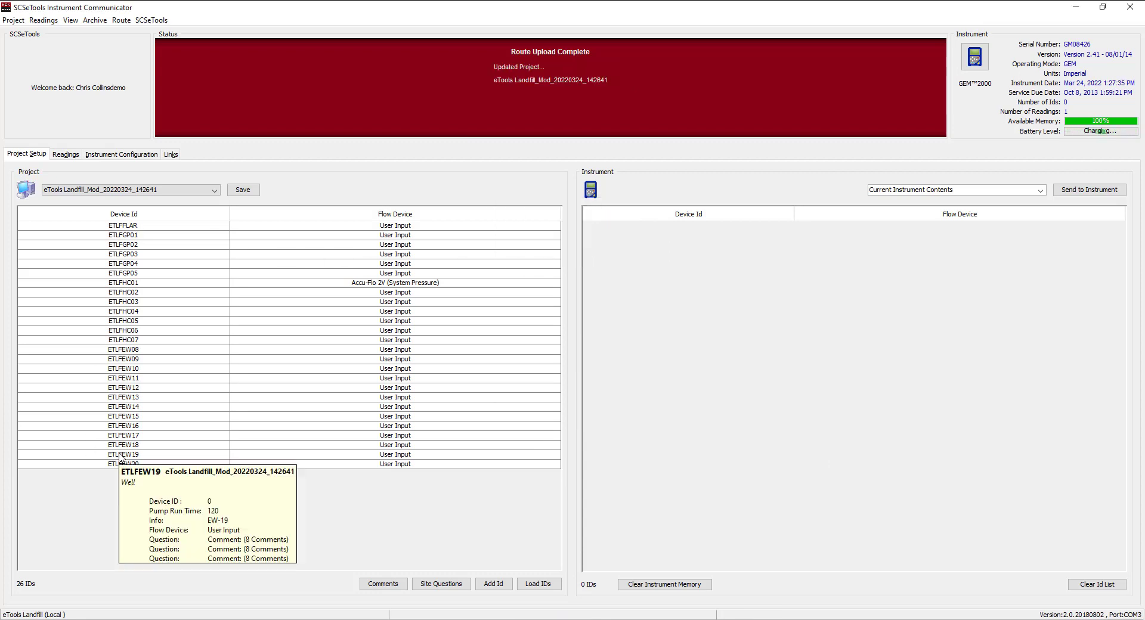
left_click(131, 228)
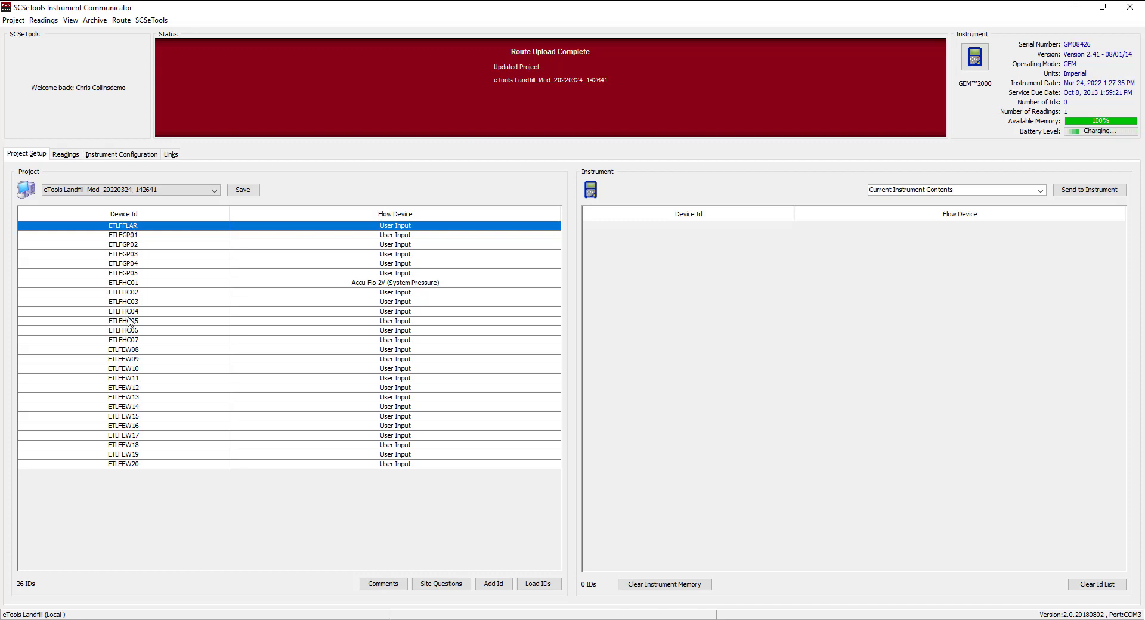
- Move all 26 IDs from ETLFFLAR to ETLFEW20 into the Instrument list and upload to the GEM2000
left_click(133, 466, "shift")
left_click_drag(172, 366, 698, 361)
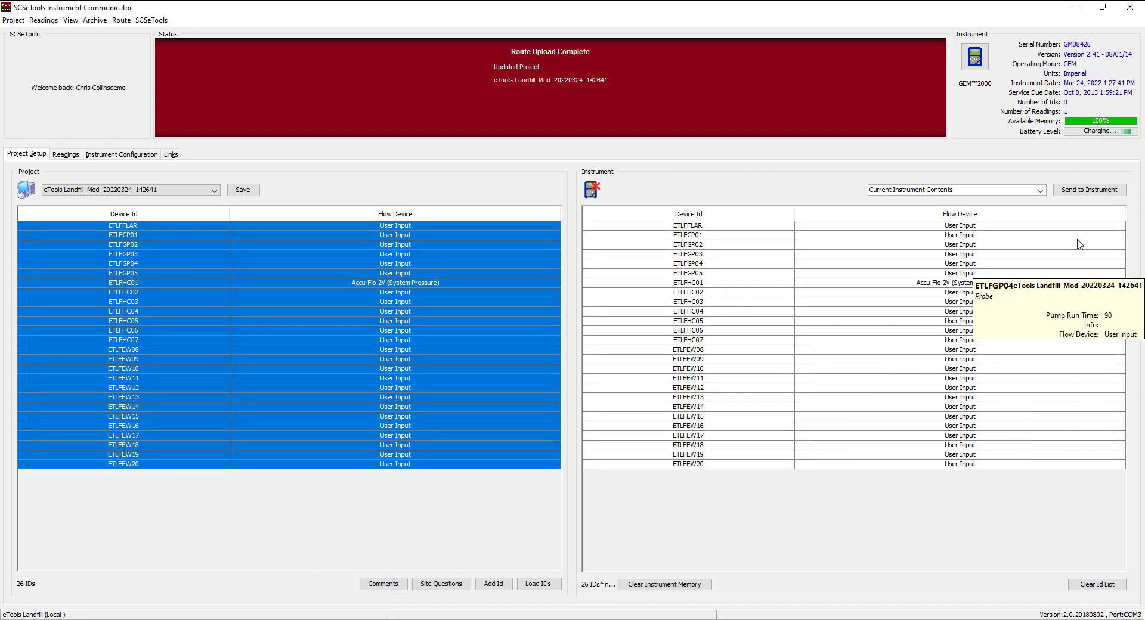
left_click(1089, 190)
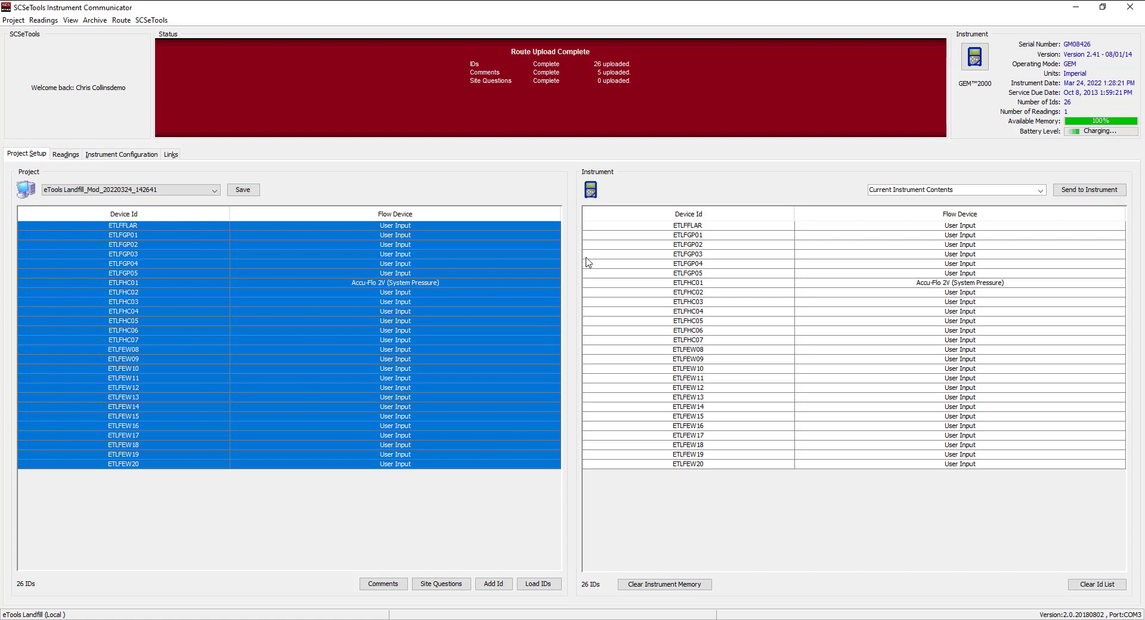
mouse_move(465, 341)
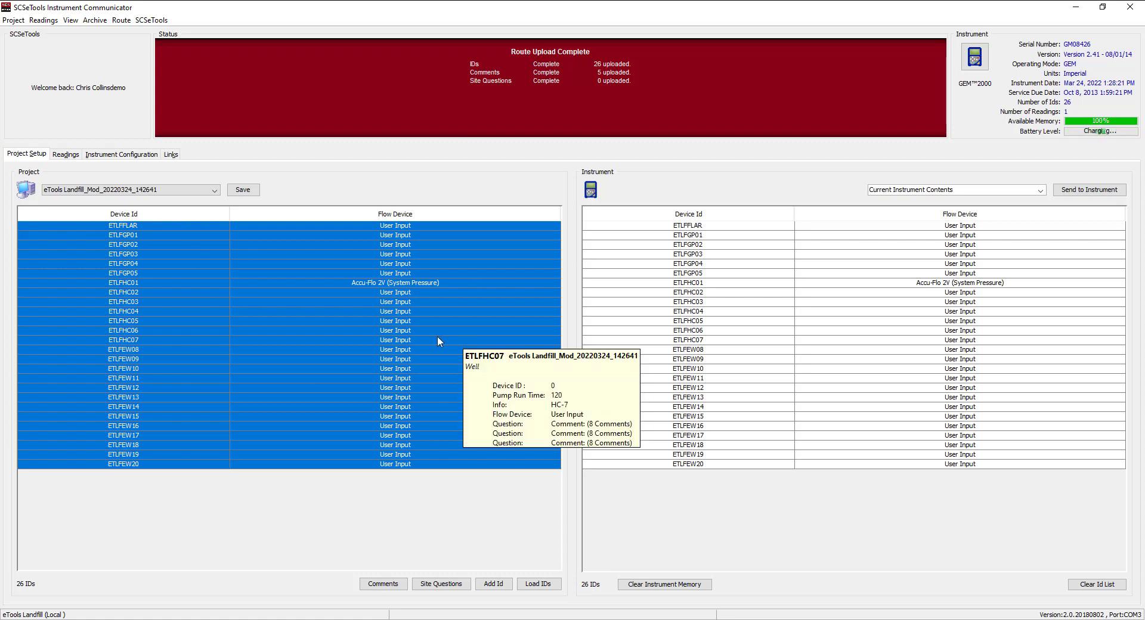
- Delete the current project, loading the Demo project's 236 IDs, and show the project list
left_click(14, 20)
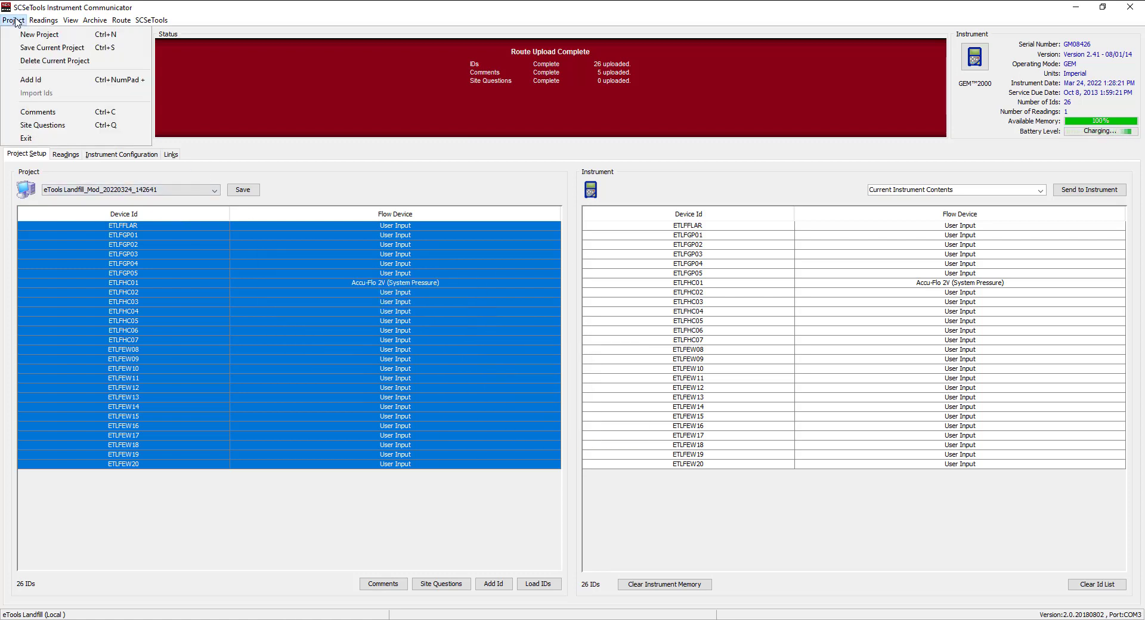
left_click(34, 61)
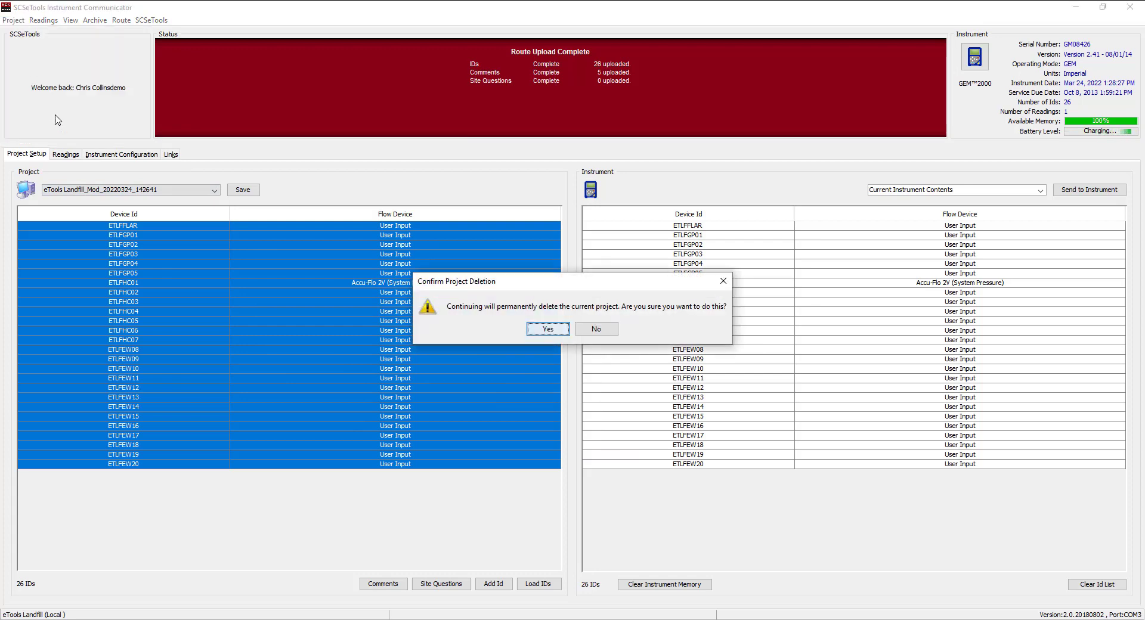
left_click(547, 329)
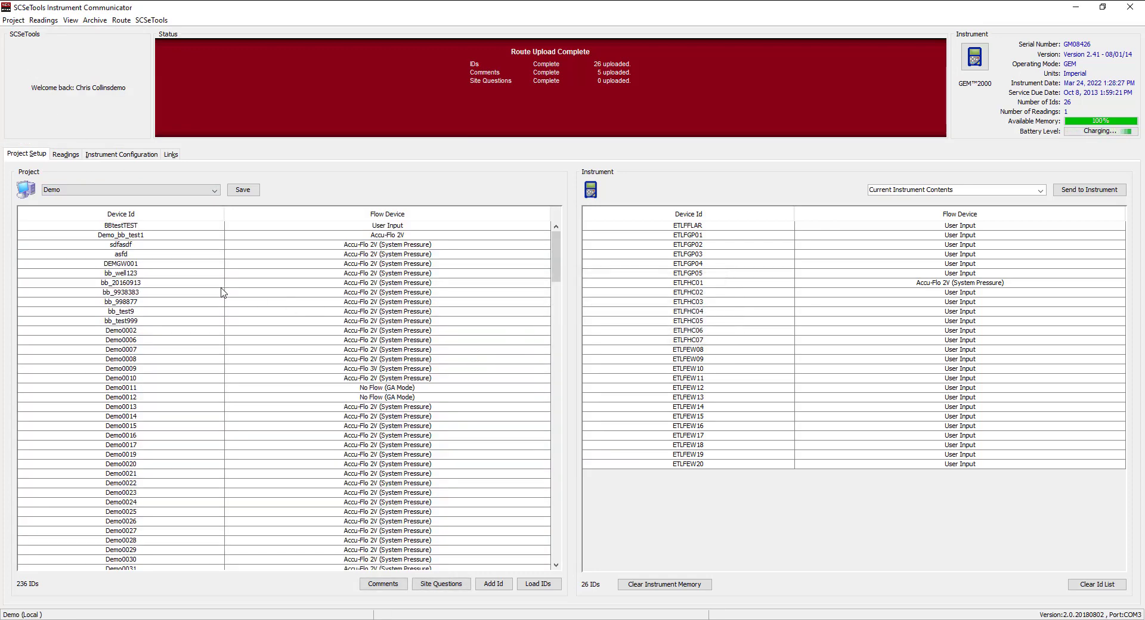
left_click(192, 193)
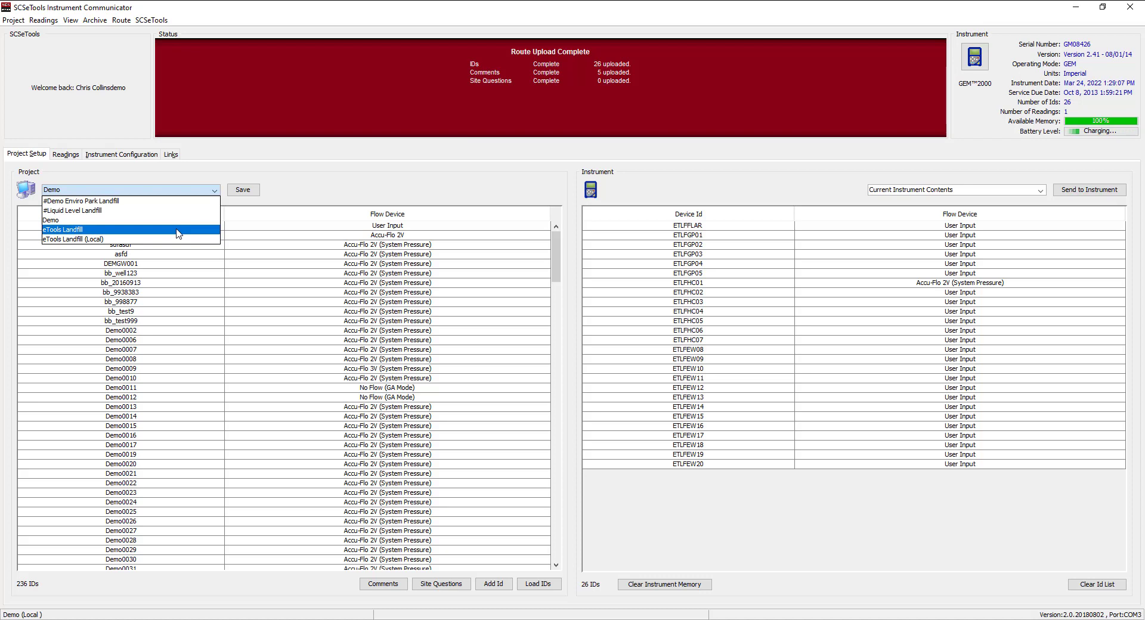
- Switch to the eTools Landfill project and view device detail tooltips on its rows
left_click(179, 233)
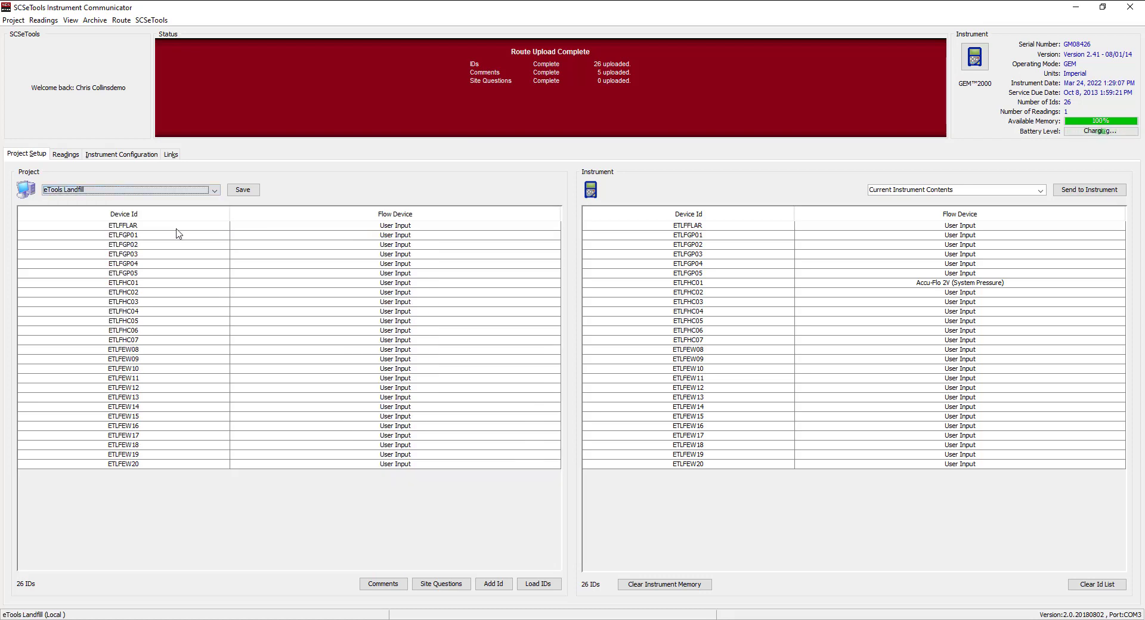
mouse_move(431, 382)
mouse_move(406, 323)
mouse_move(892, 315)
- Download the ETLFHC01 reading from the GEM2000 and start uploading it to SCSeTools
left_click(67, 154)
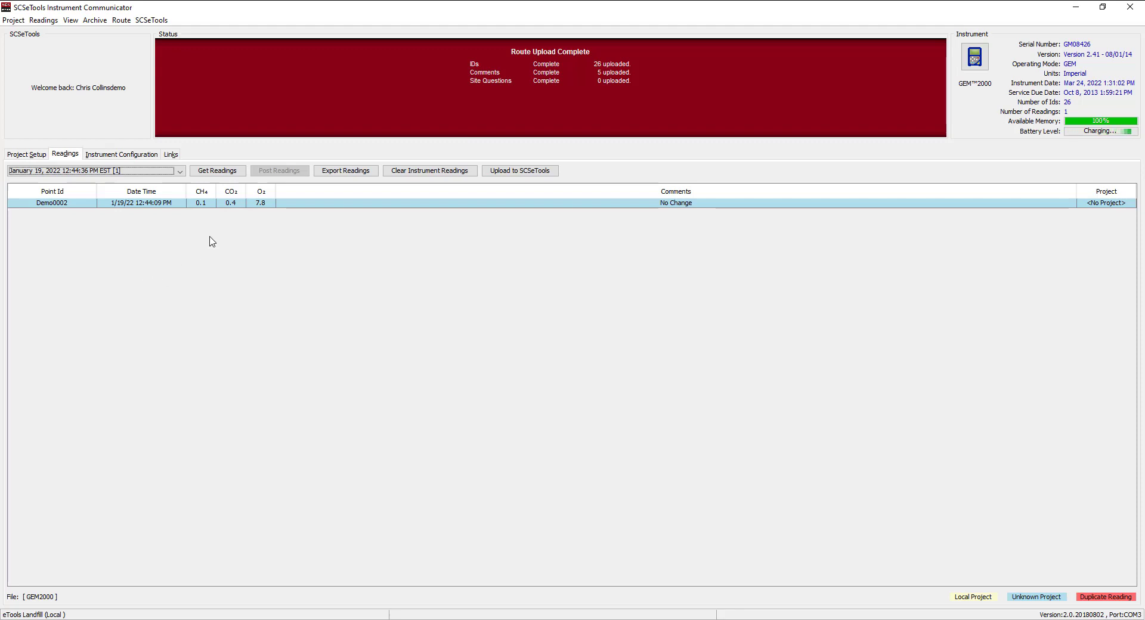
left_click(208, 173)
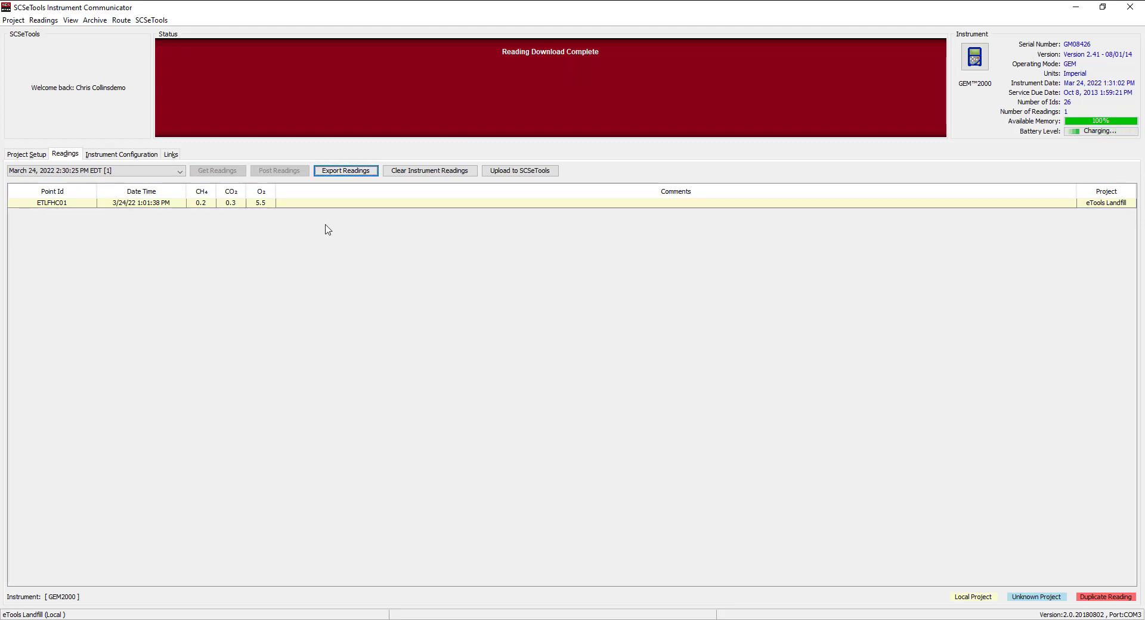
left_click(555, 173)
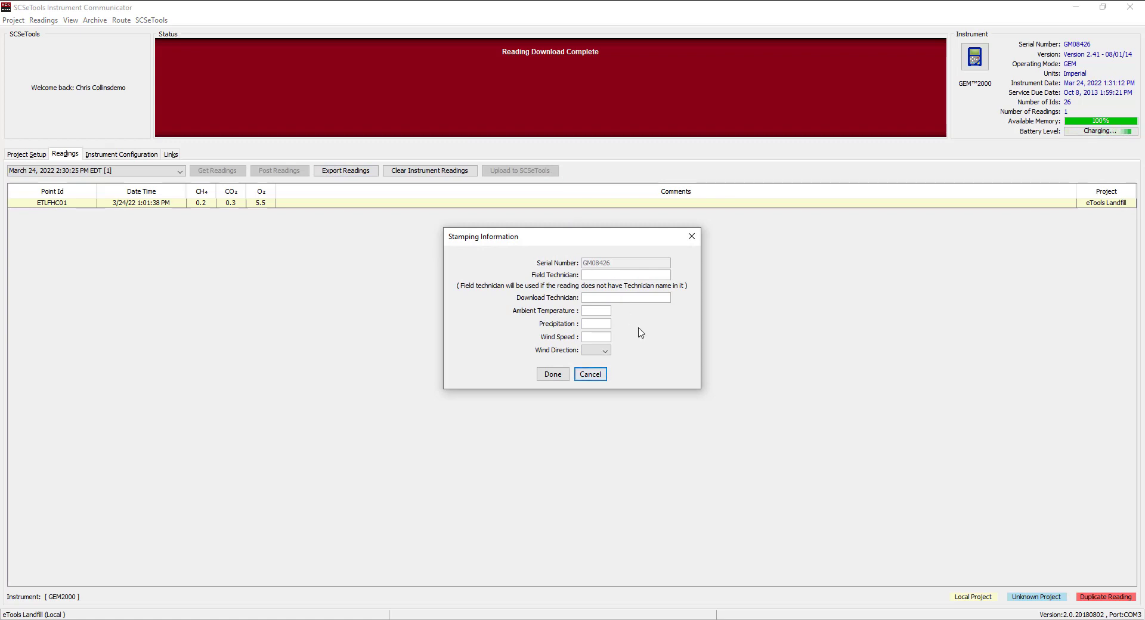
- Enter the technician's username as Field and Download Technician, temperature 70, precipitation 0
left_click(612, 299)
left_click(607, 310)
left_click(605, 324)
type("0")
- Set wind speed 2 from direction E and complete the reading upload
left_click(603, 337)
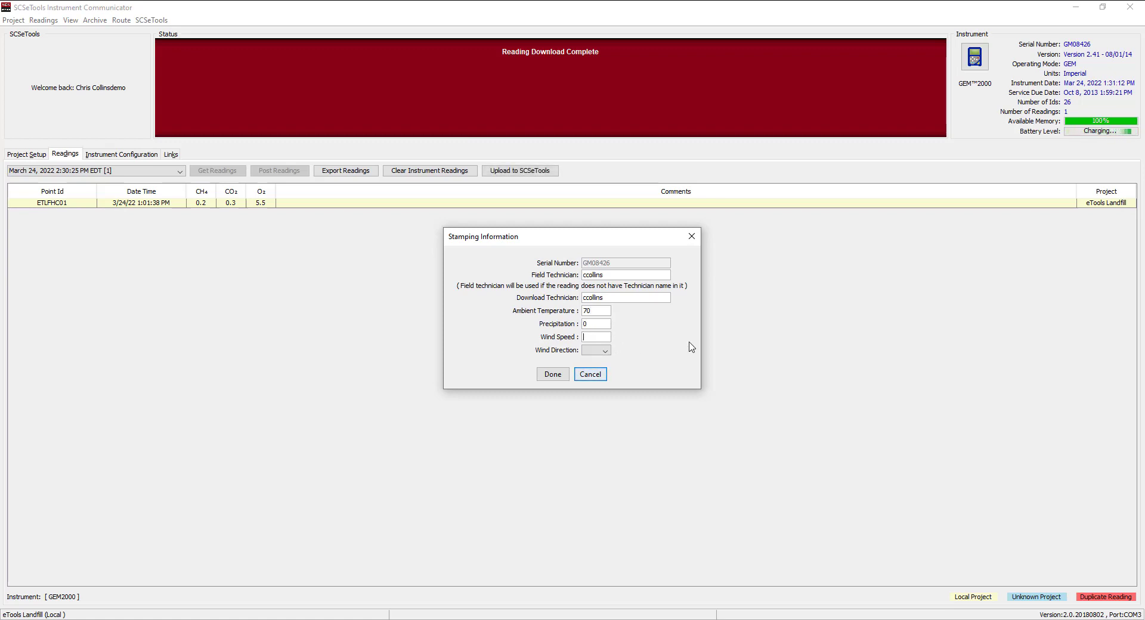
type("2")
left_click(591, 352)
left_click(594, 389)
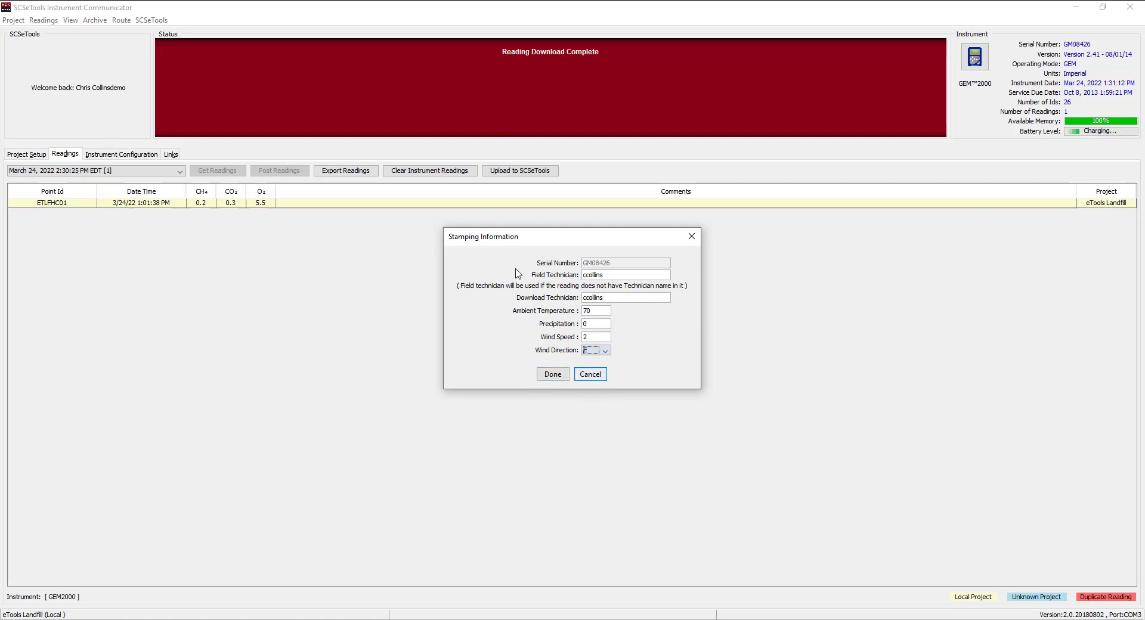
left_click(552, 376)
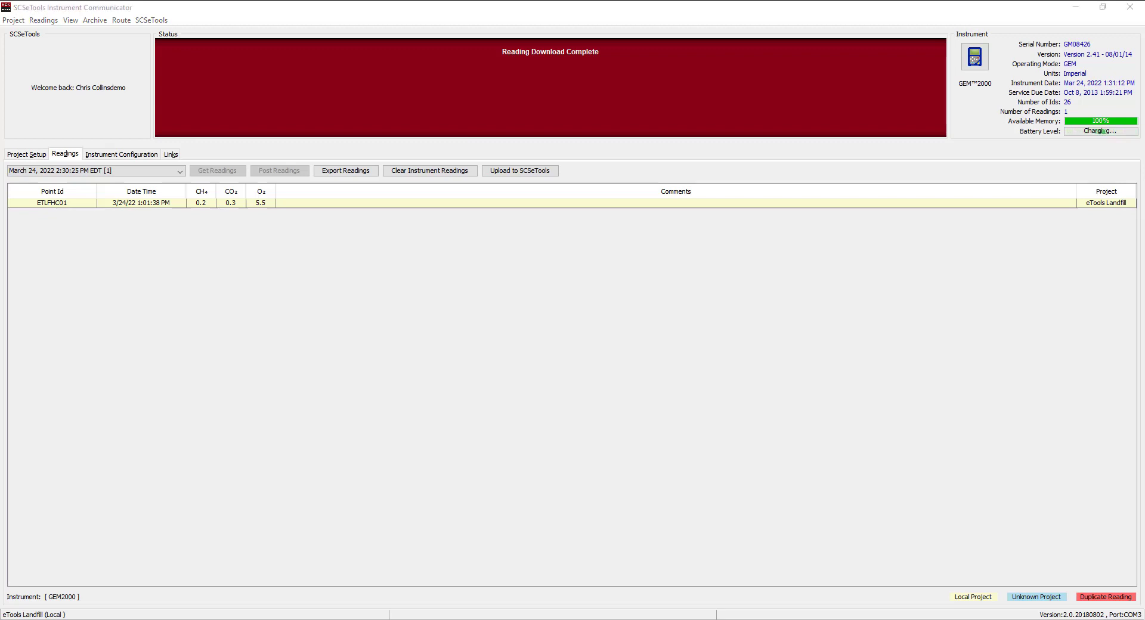
left_click_drag(709, 618, 570, 241)
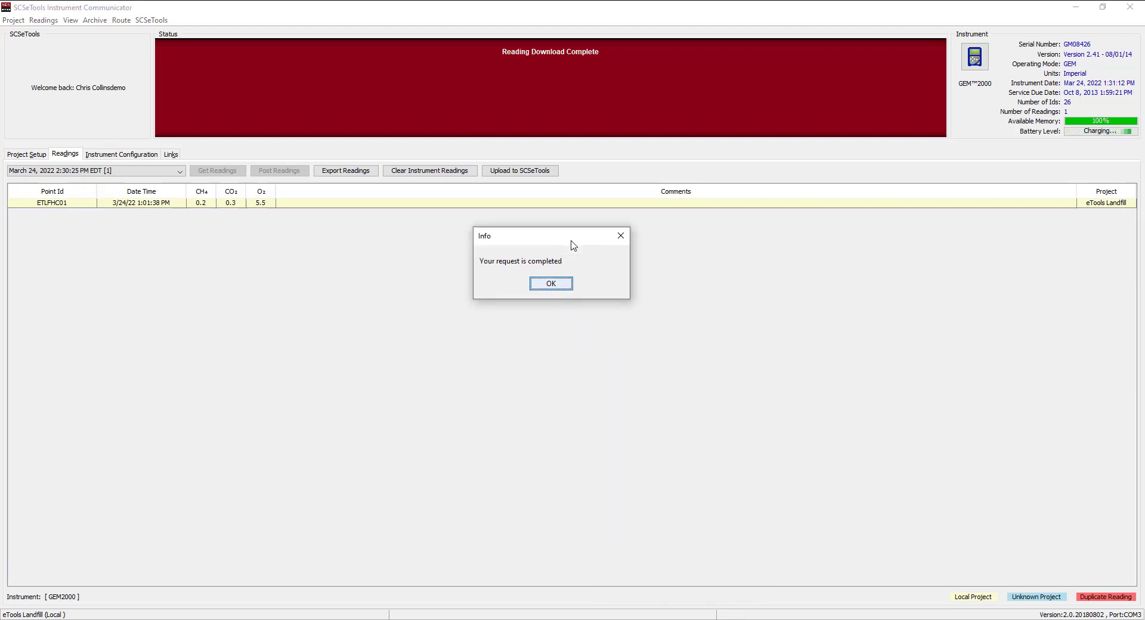
- Start exporting the reading, reusing the existing stamping details
left_click(552, 284)
left_click(358, 174)
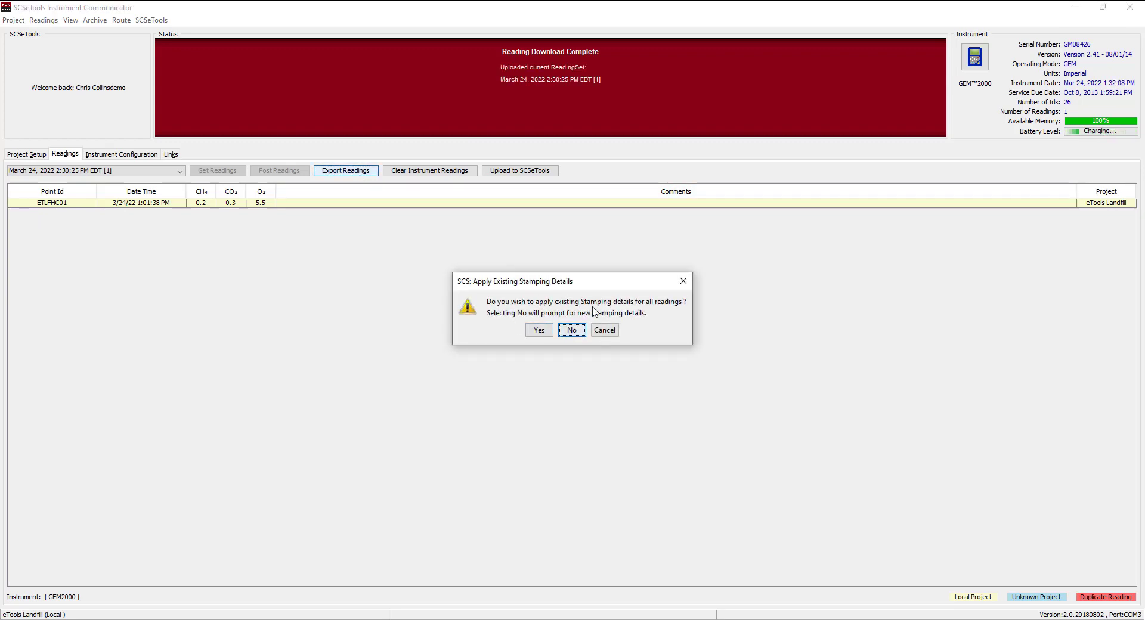
left_click(542, 335)
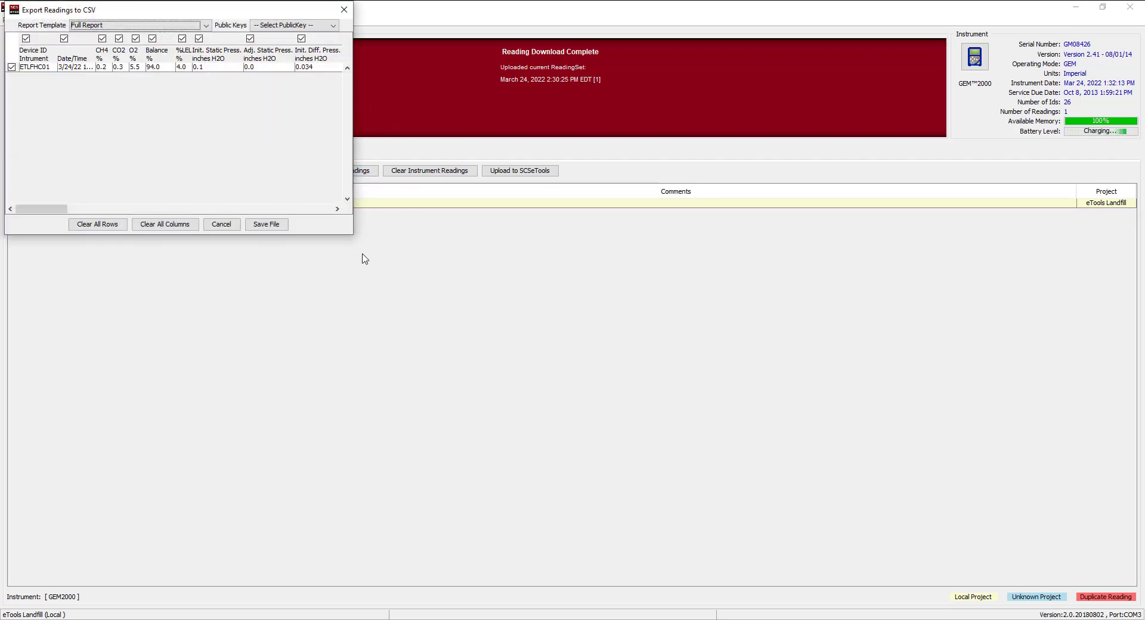
- Encrypt the Full Report CSV export with SCSPublicKey.key and proceed to saving the file
left_click_drag(352, 236, 555, 320)
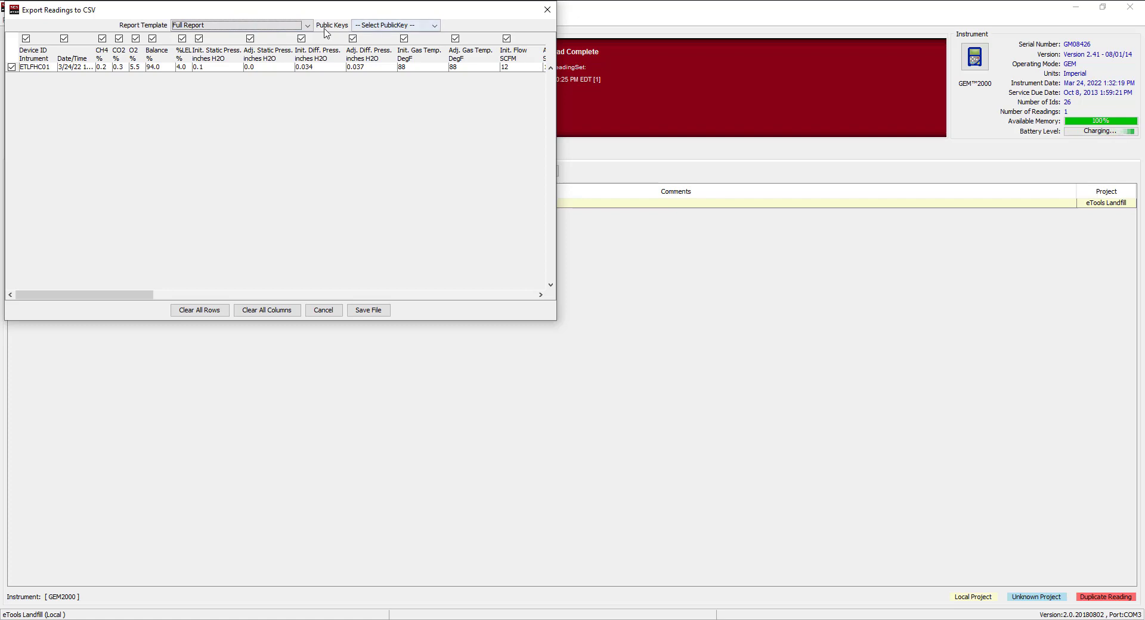
left_click(435, 26)
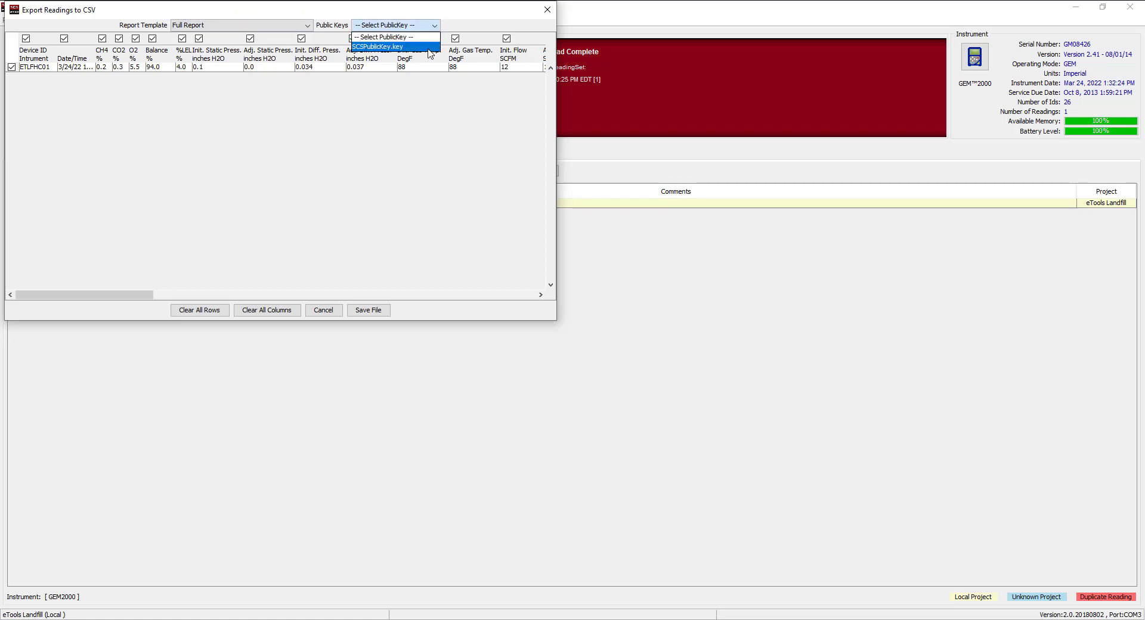
left_click(429, 47)
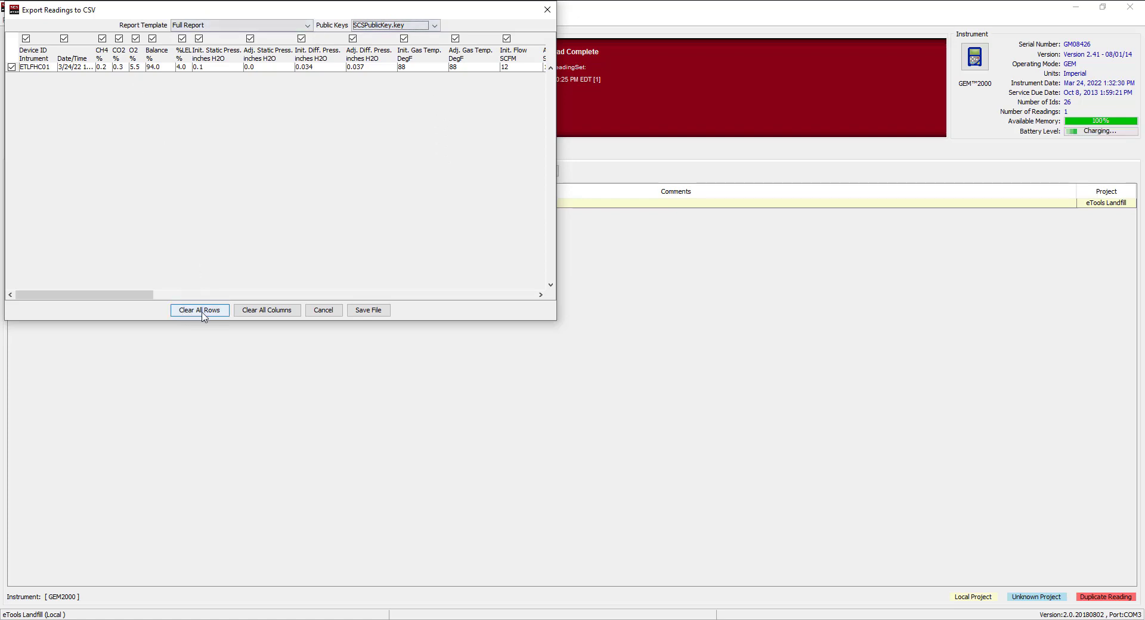
left_click(368, 311)
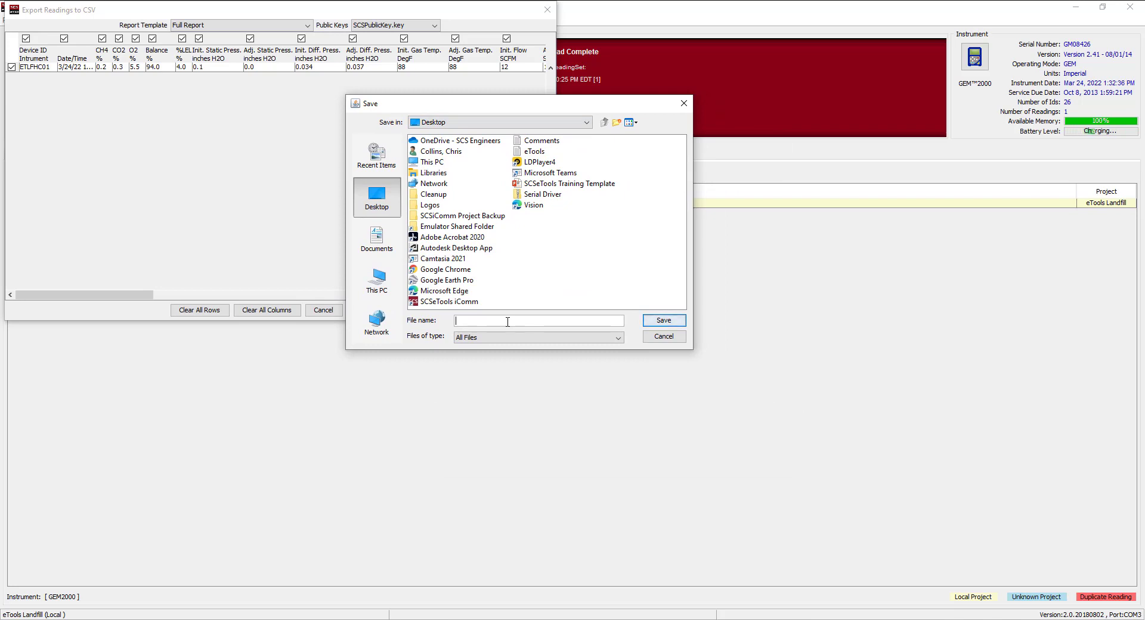
- Save the encrypted export on the Desktop as UploadExample
type("UploadExample")
left_click(662, 320)
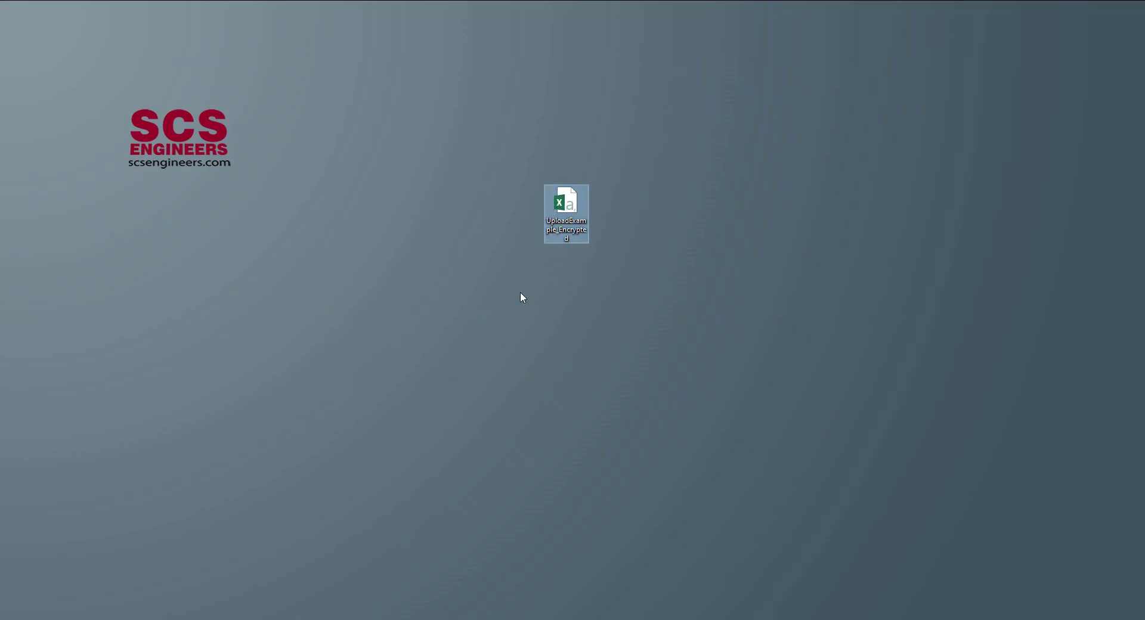
- Move the UploadExample_Encrypted icon beside the first export and open it in Excel
left_click_drag(1144, 417, 610, 206)
left_click(574, 211)
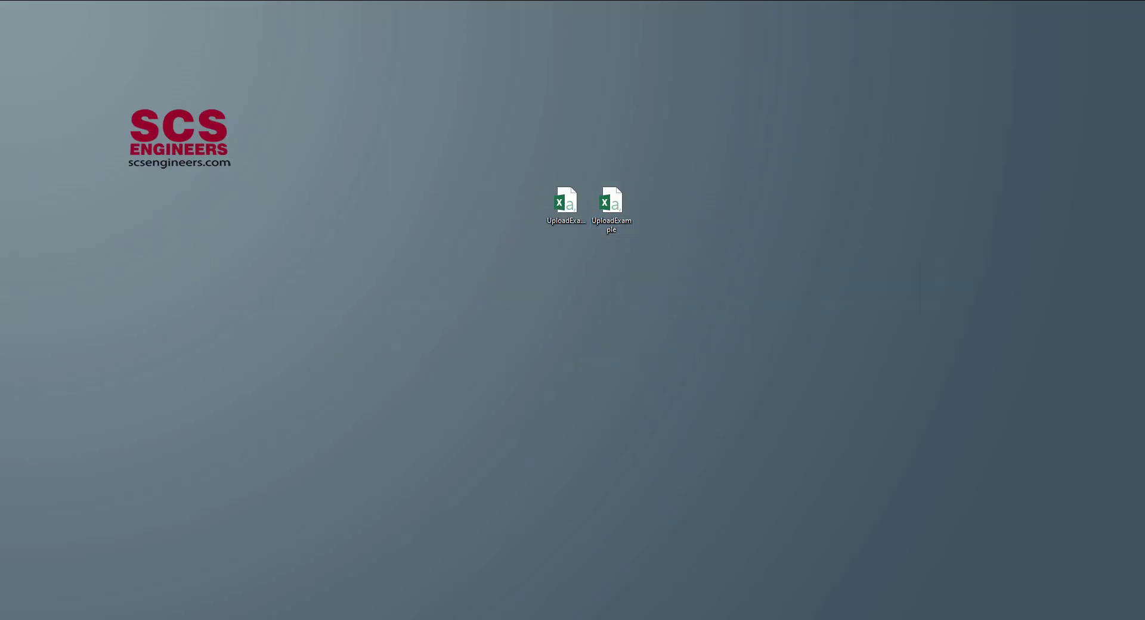
left_click(563, 213)
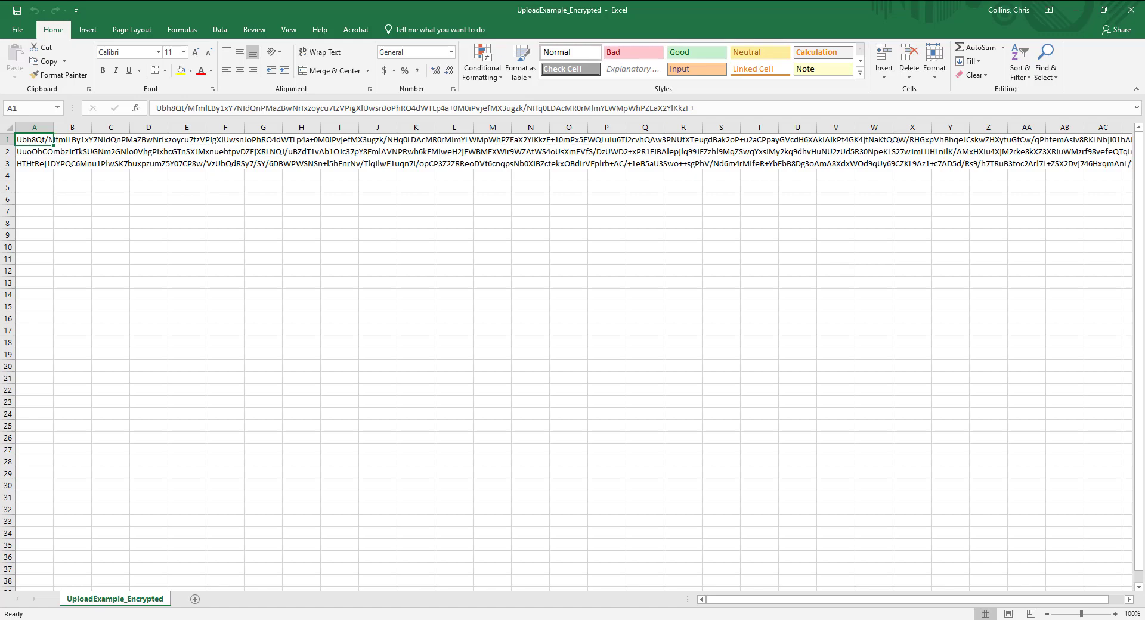
- Switch from the encrypted spreadsheet to the SCS iComm presentation
key("alt+Tab")
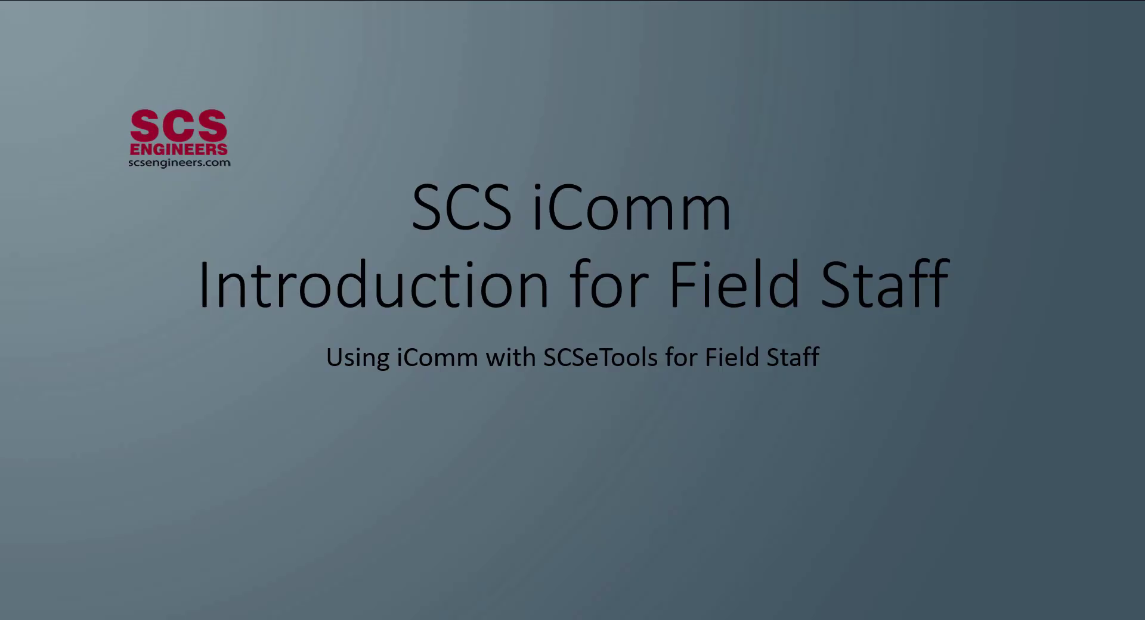